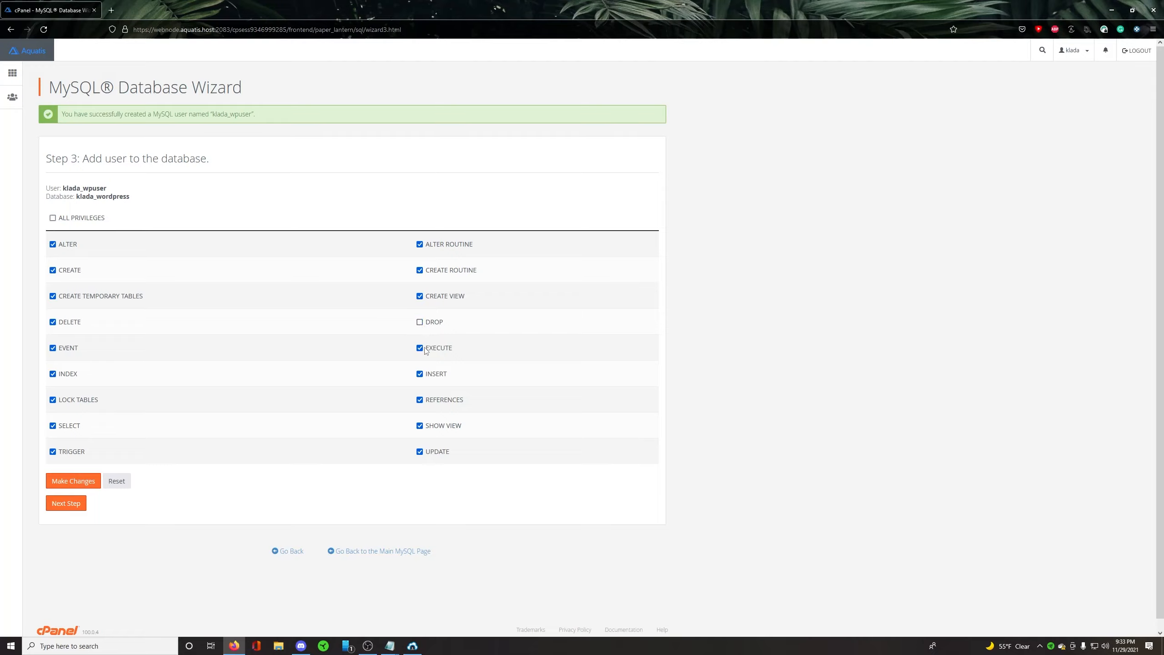
Step: Enable the DROP privilege alongside the others for klada_wpuser on klada_wordpress and complete adding the user to the database
left_click(419, 348)
left_click(420, 348)
left_click(419, 322)
left_click(70, 504)
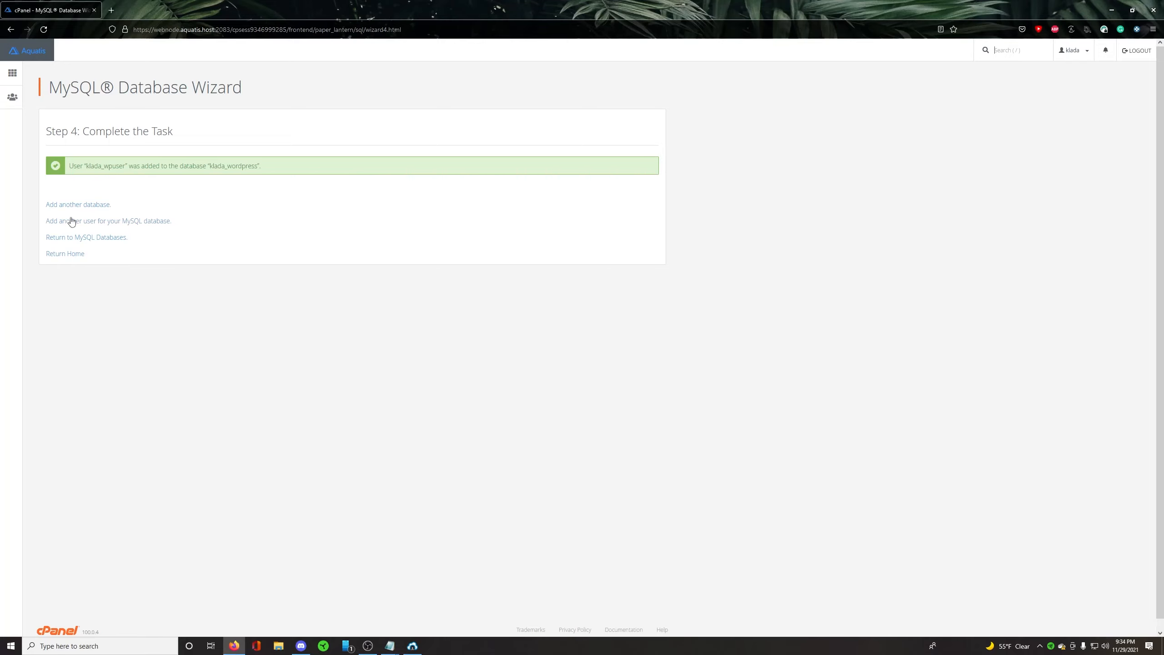
Step: Check the klada_wordpress entry and its privileged user in the MySQL Databases list, and return to the cPanel home page
left_click(71, 256)
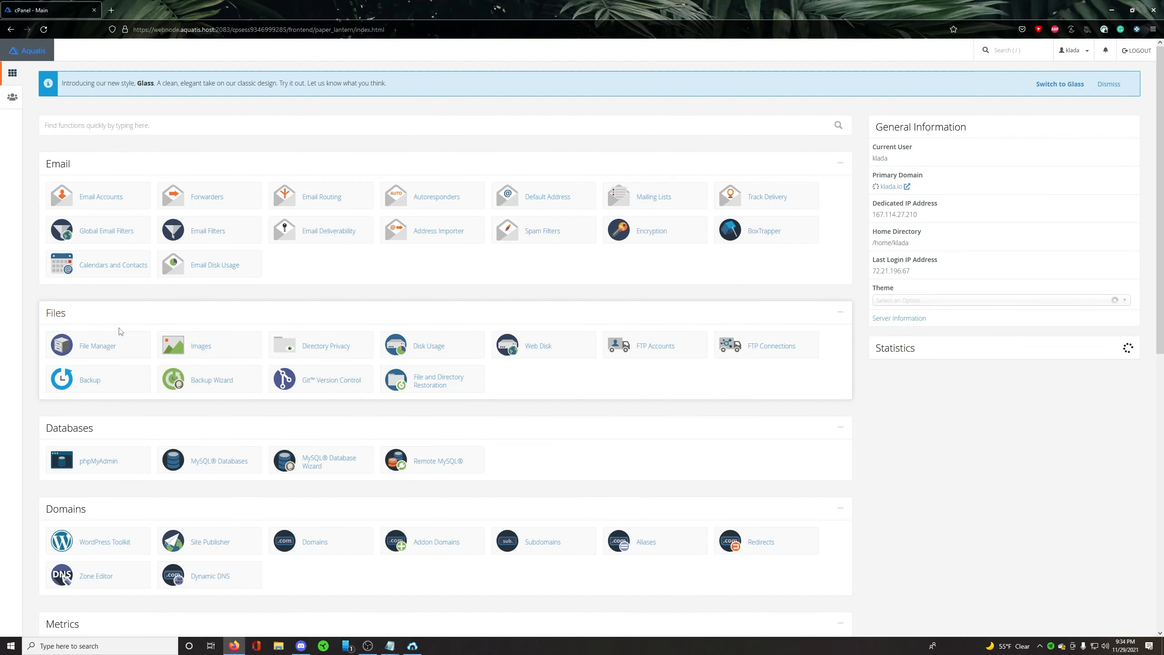
scroll(118, 334, "down", 2)
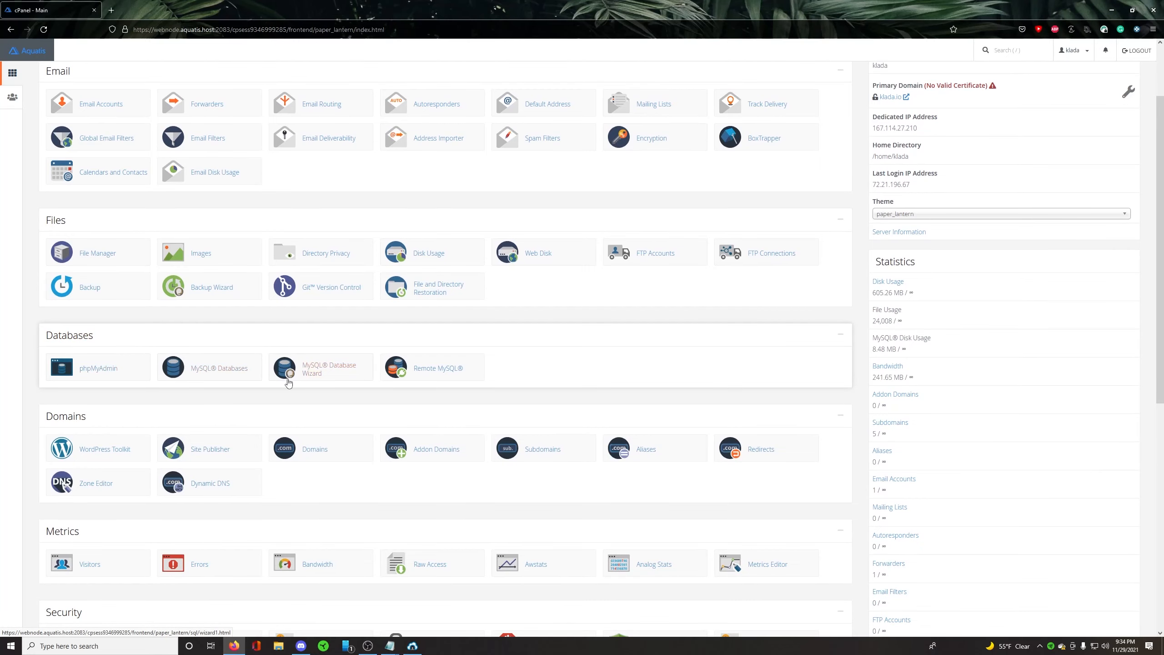
left_click(205, 377)
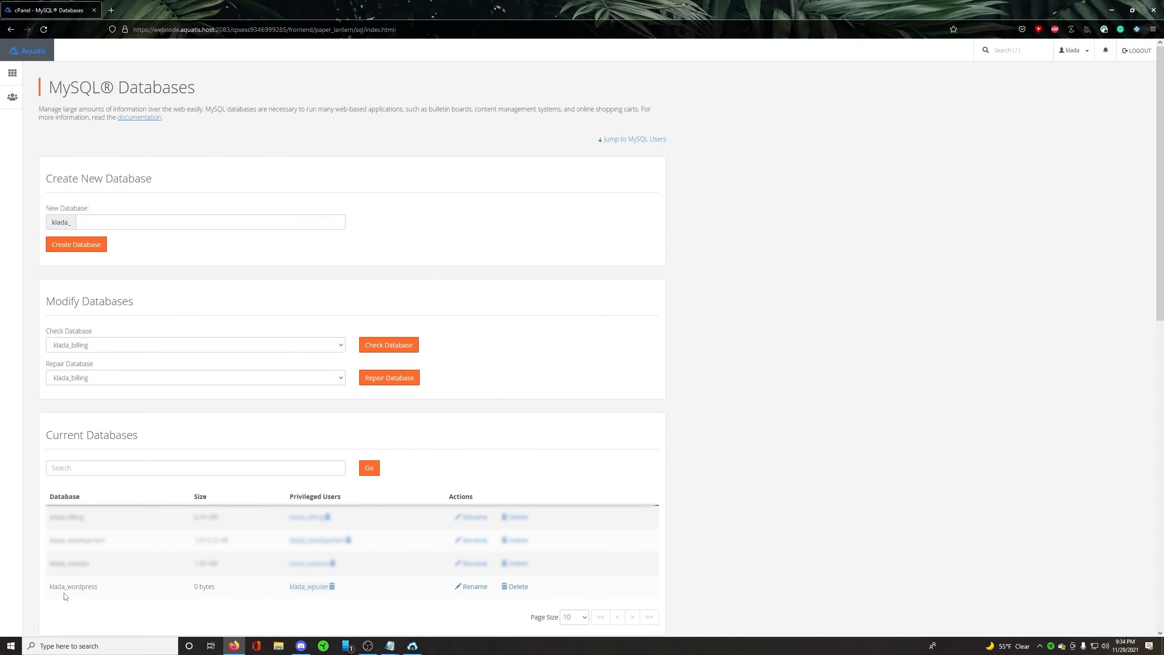
left_click_drag(53, 588, 103, 589)
left_click(104, 615)
key("ctrl+t")
left_click(10, 73)
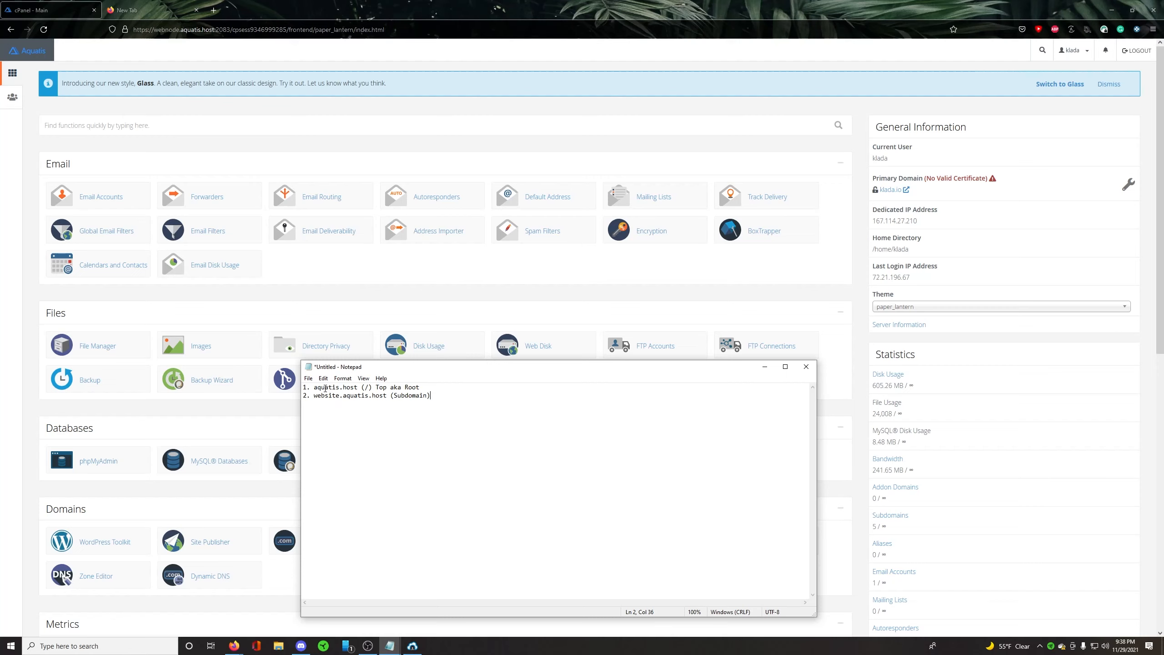
Step: Review the Notepad notes comparing the root domain aquatis.host with the subdomain website.aquatis.host
left_click_drag(326, 389, 420, 388)
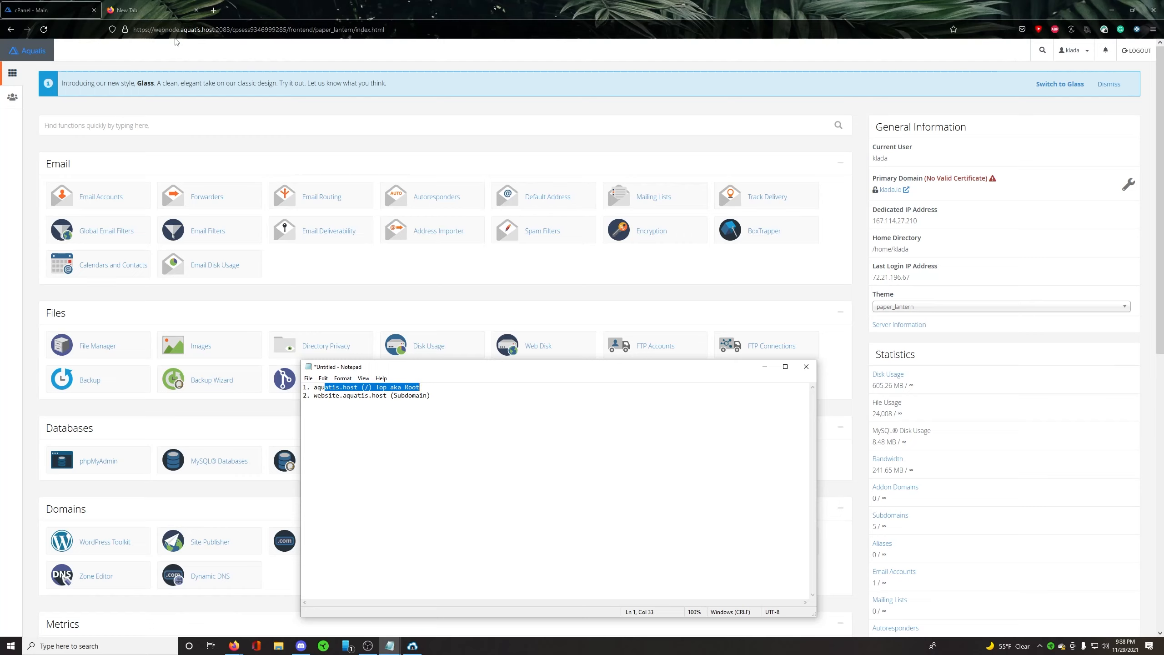
left_click(344, 397)
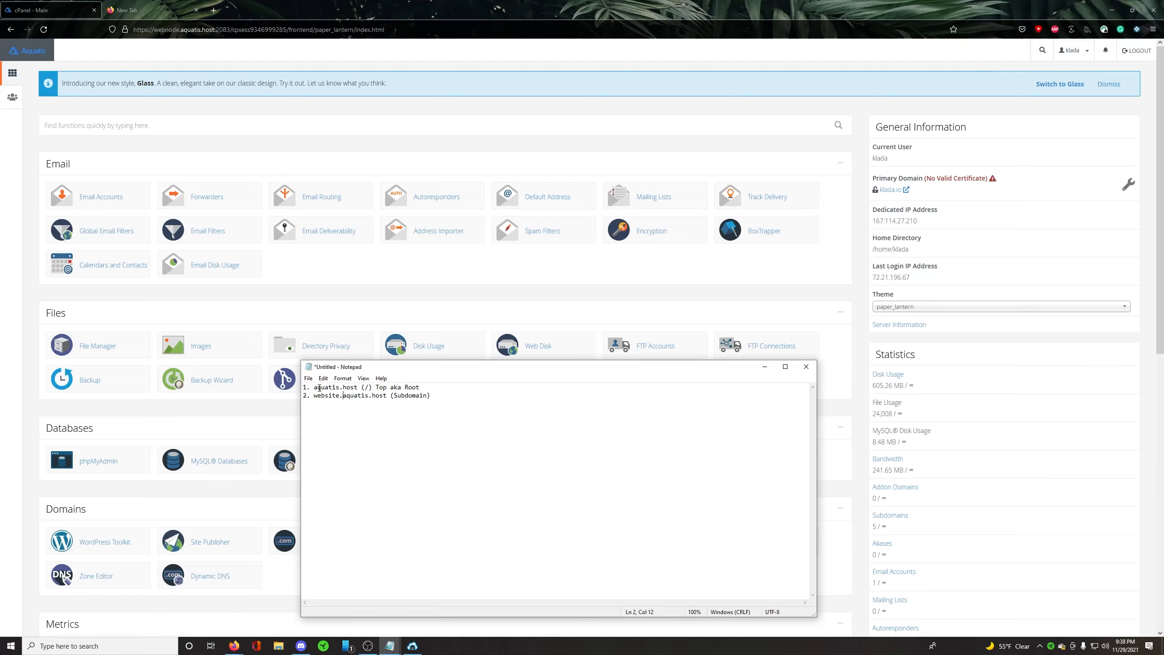
left_click_drag(315, 388, 362, 388)
left_click(341, 394)
left_click(334, 396)
left_click_drag(420, 388, 304, 388)
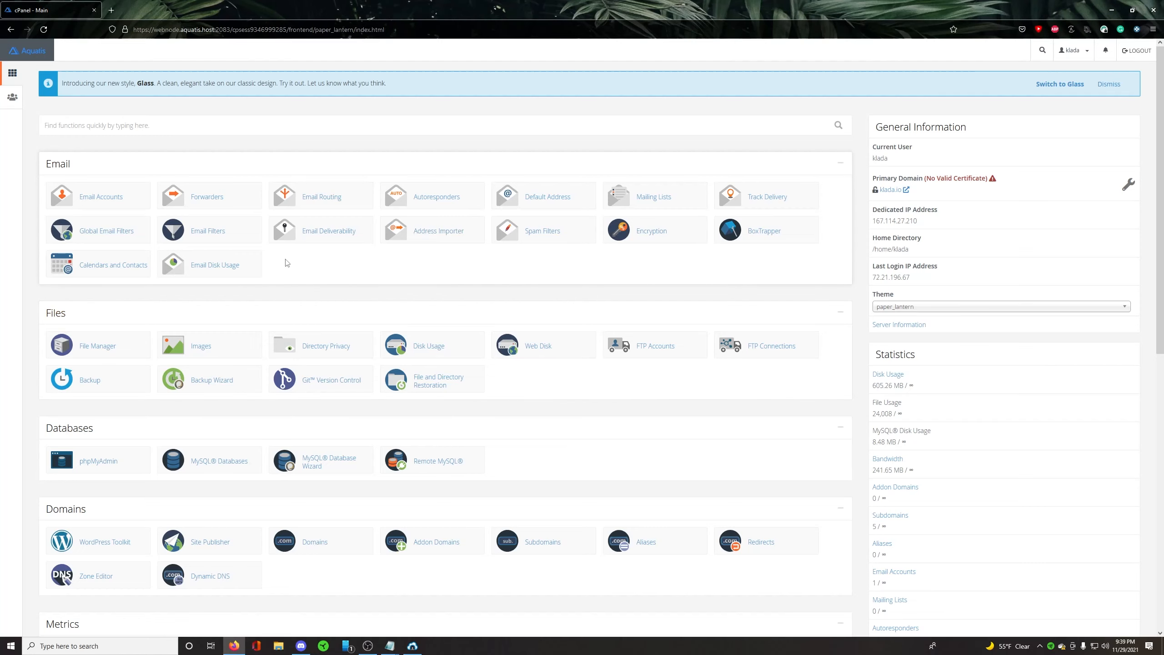
Step: Open the WordPress download page at wordpress.org/download/ in the new browser tab
left_click(111, 10)
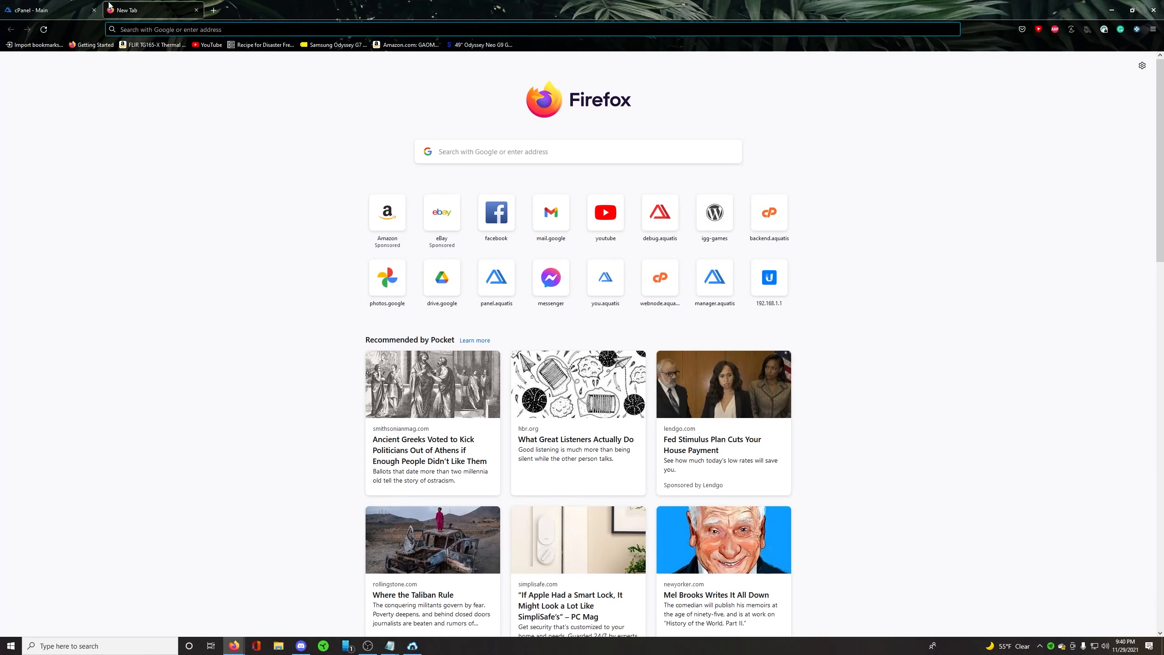
type("w")
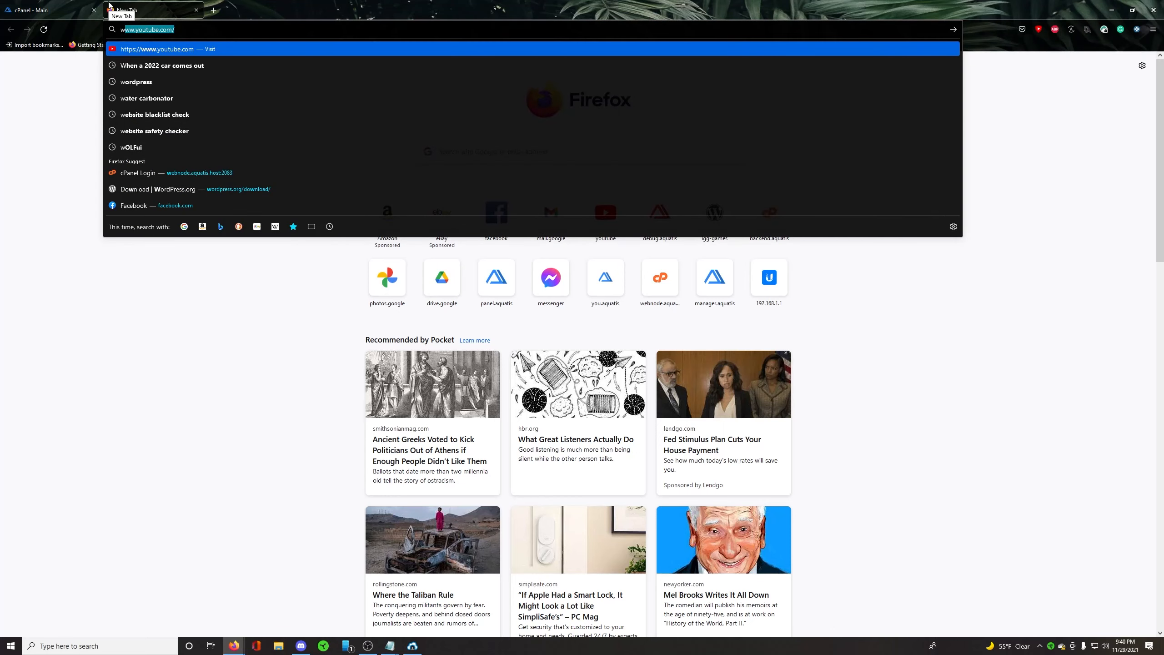
type("ord")
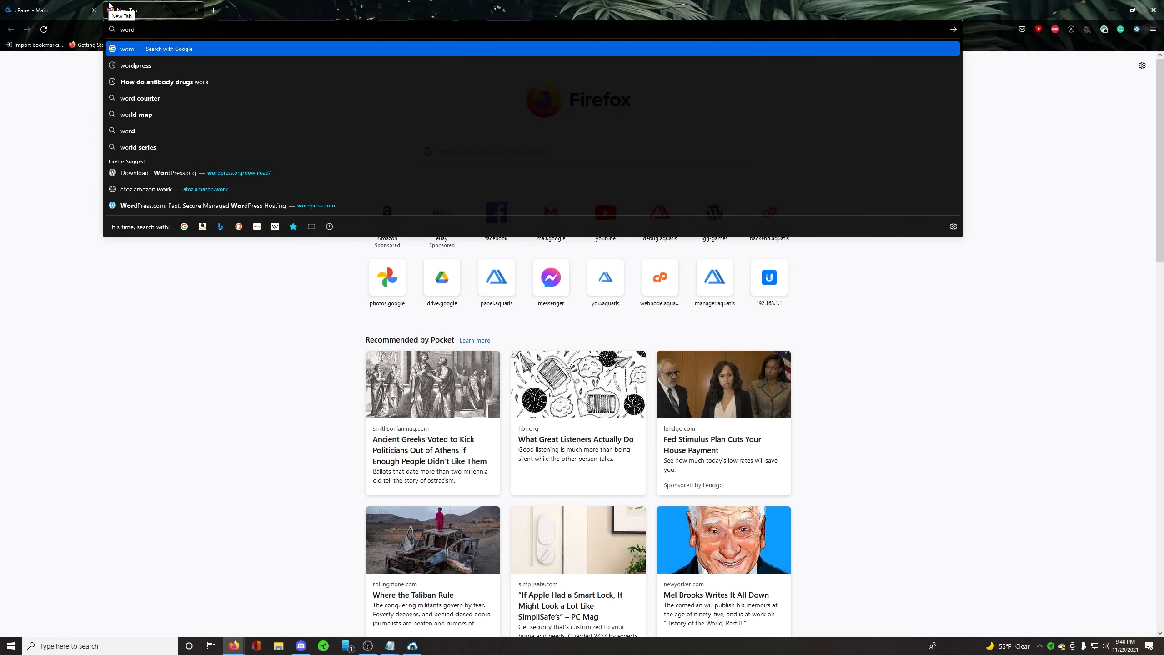
type("press.org")
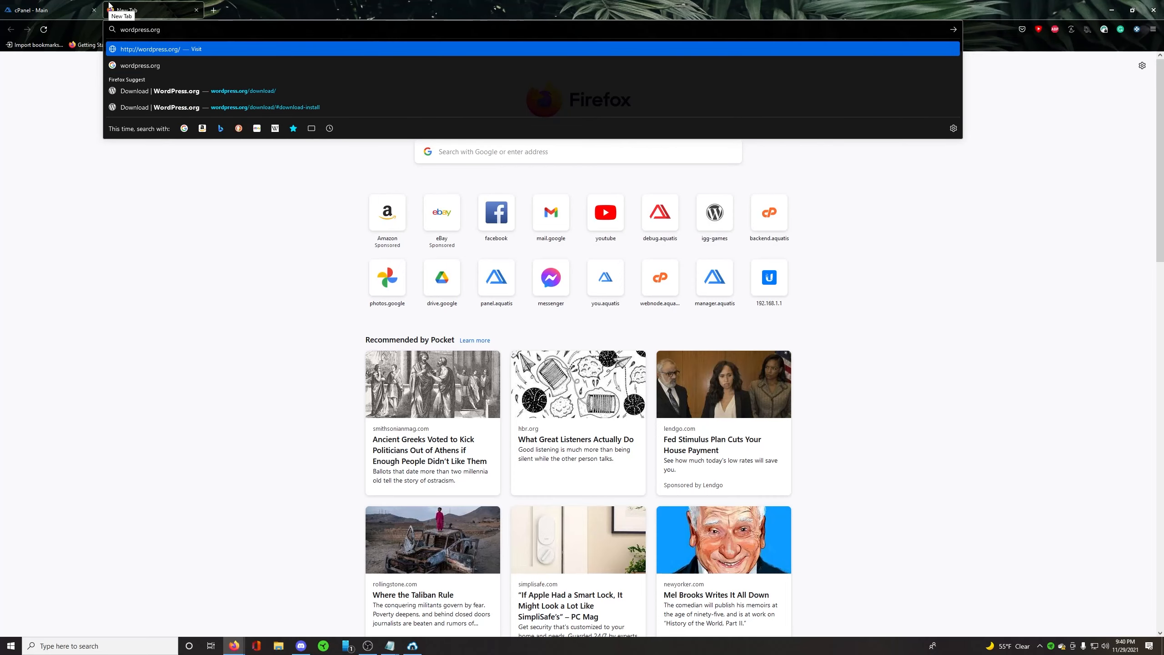
type("/download/")
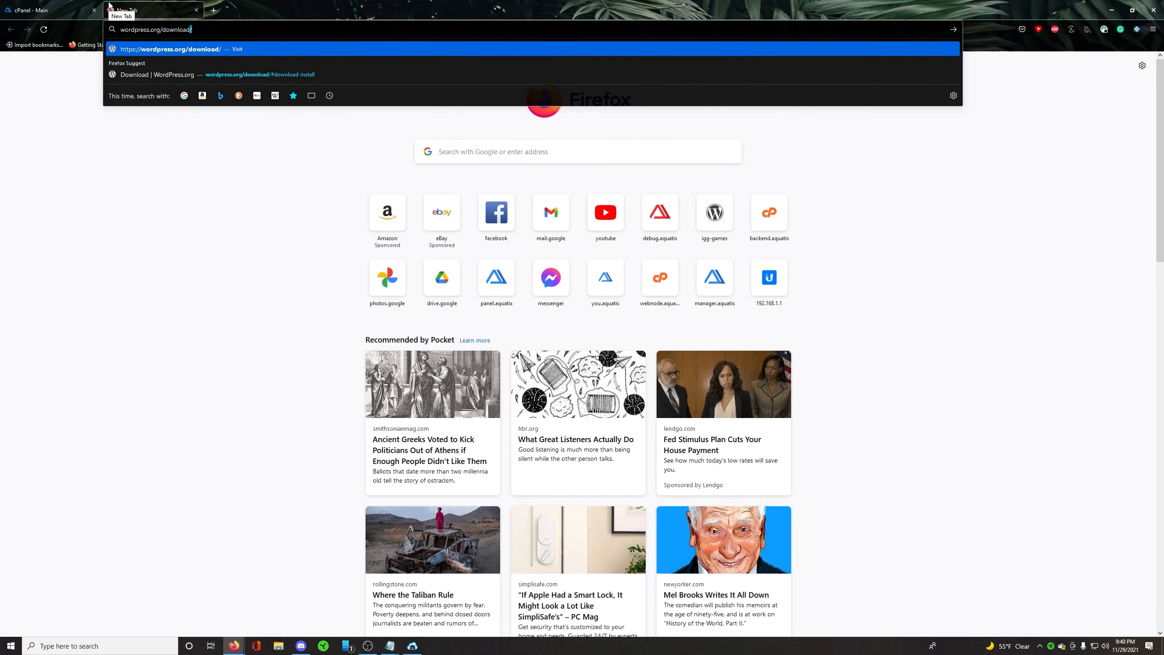
key("Return")
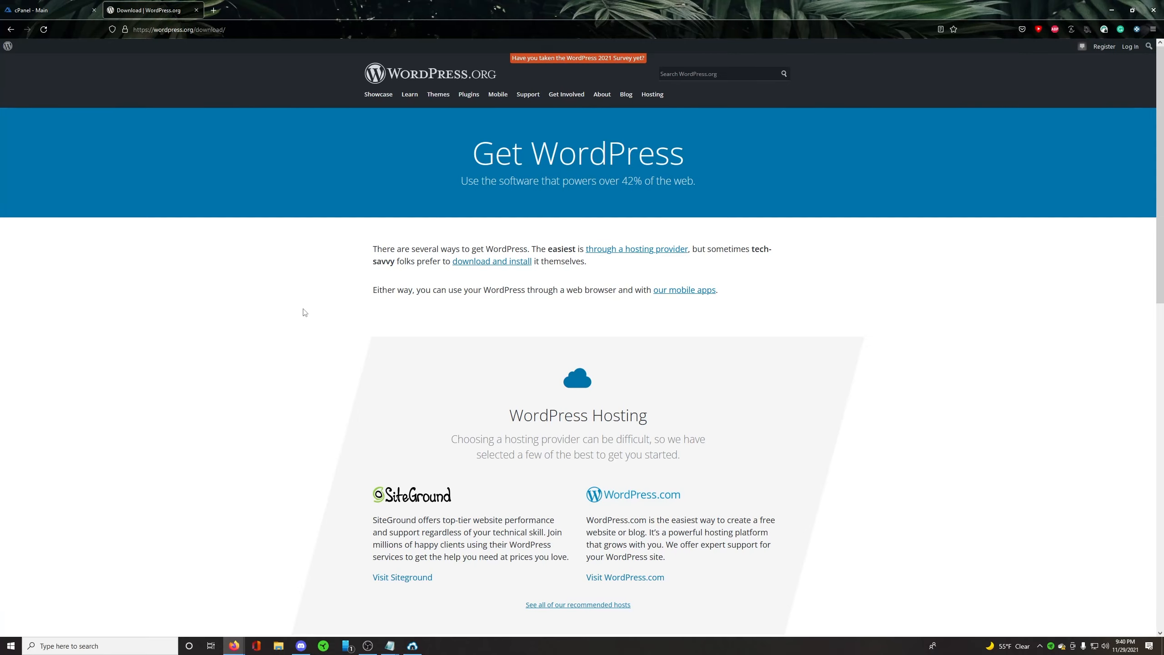
Step: Download WordPress 5.8.2 as a zip archive and check the browser's download list
scroll(303, 312, "down", 6)
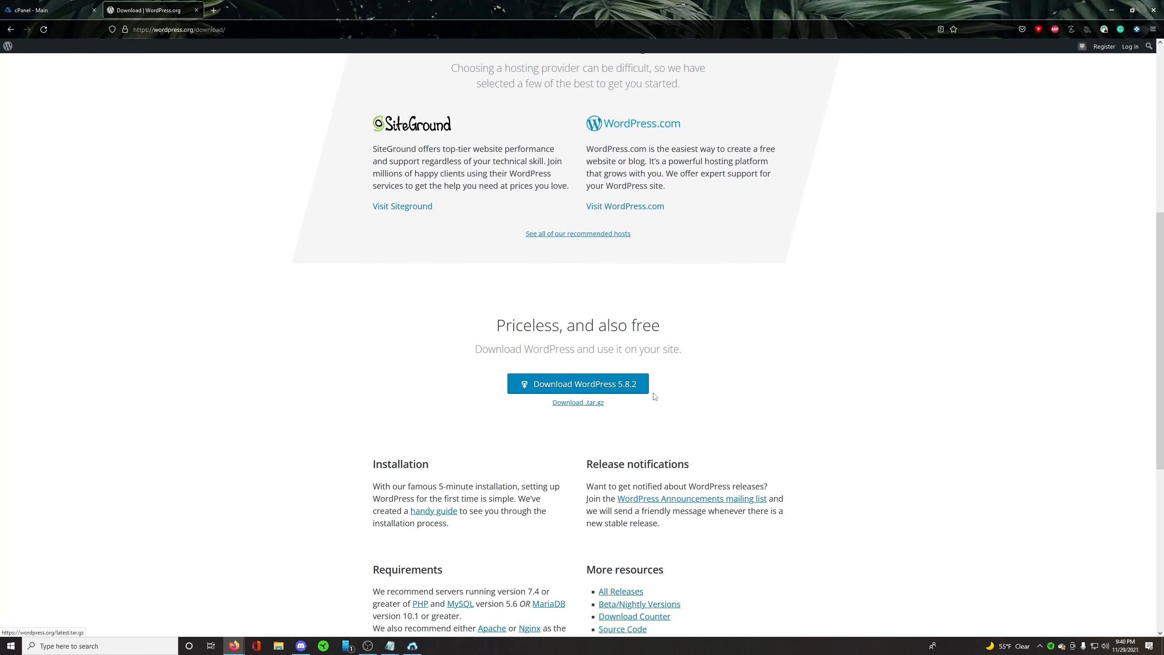
left_click(586, 385)
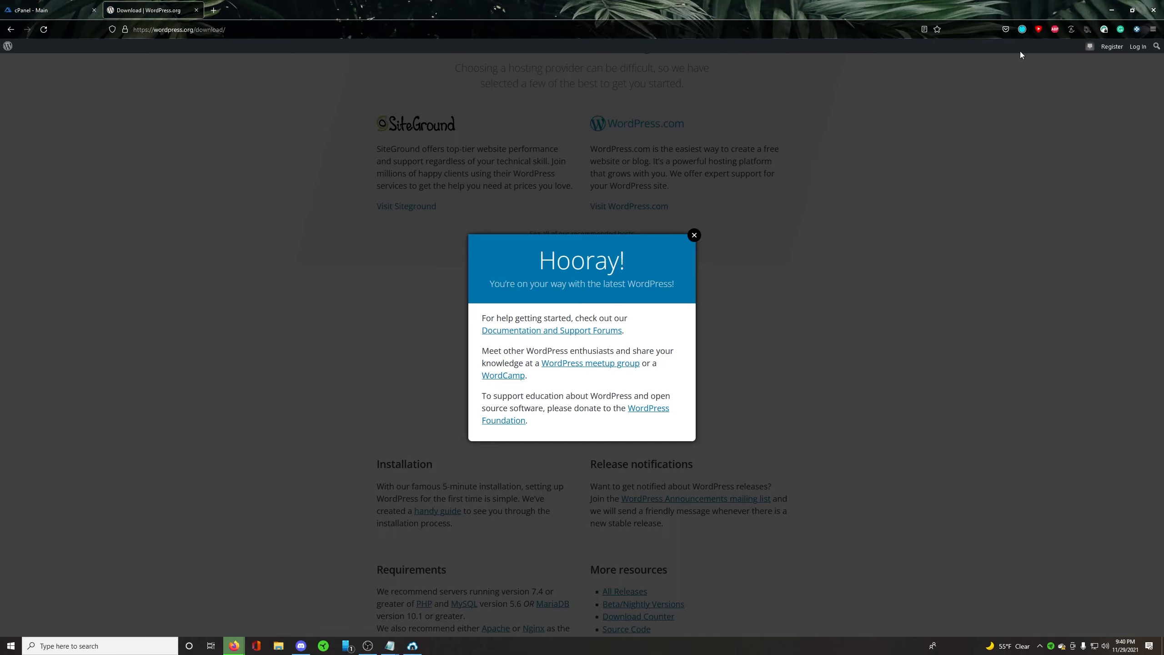
left_click(1022, 29)
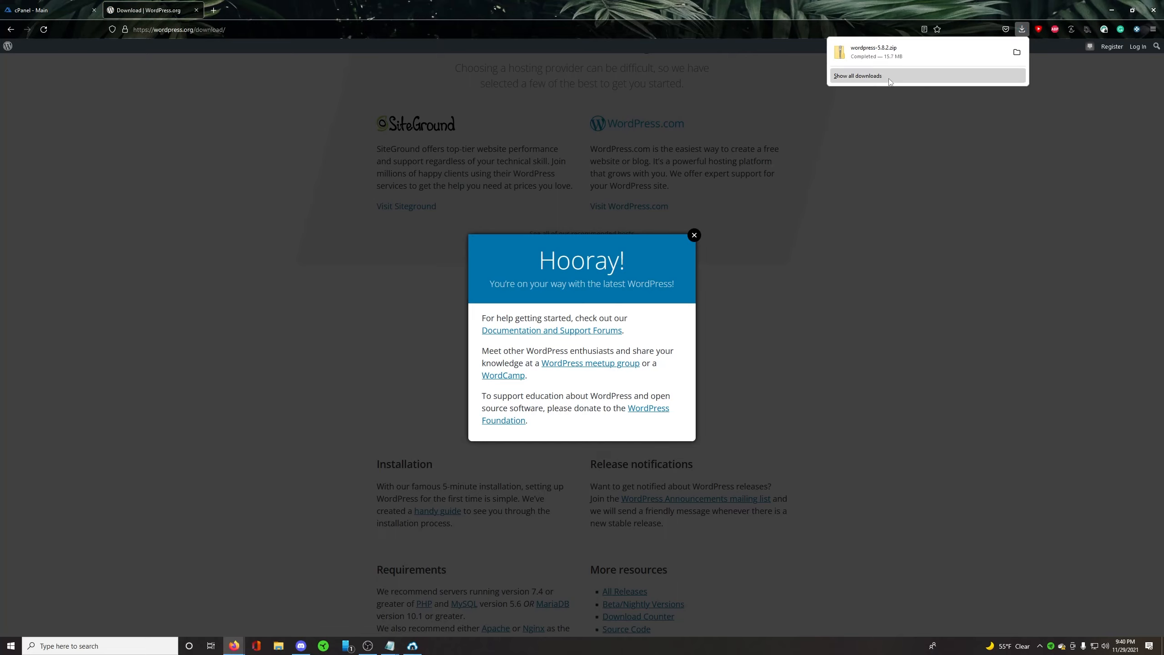
left_click(787, 244)
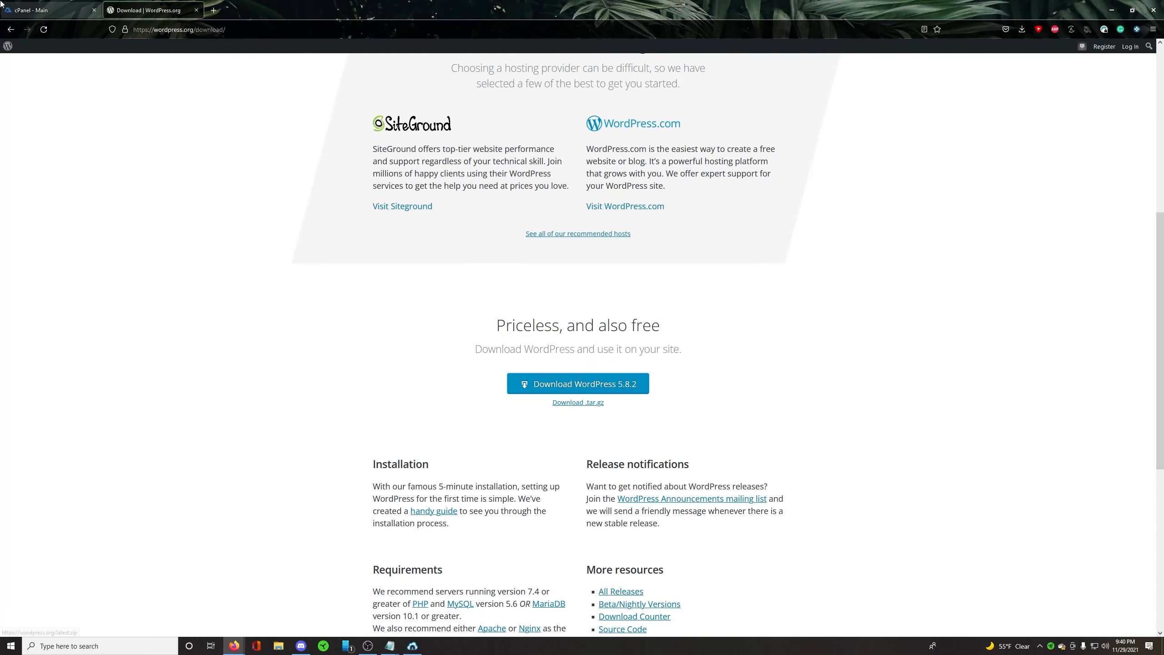
Step: Return to cPanel and open the public_html folder in File Manager
left_click(35, 5)
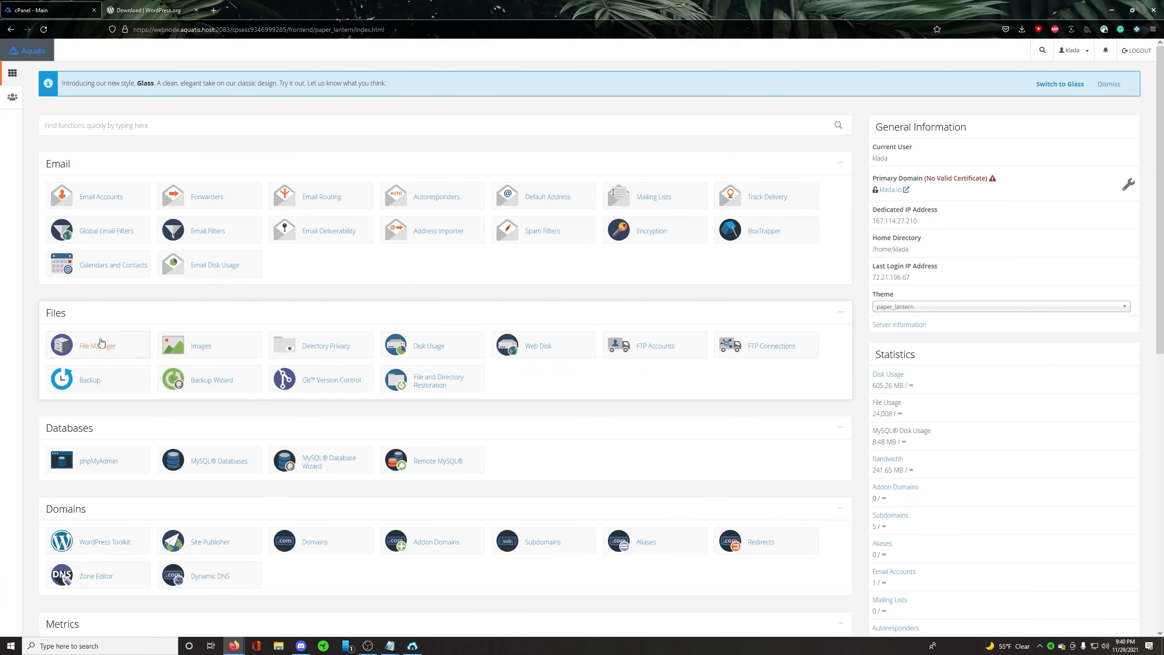
left_click(101, 346)
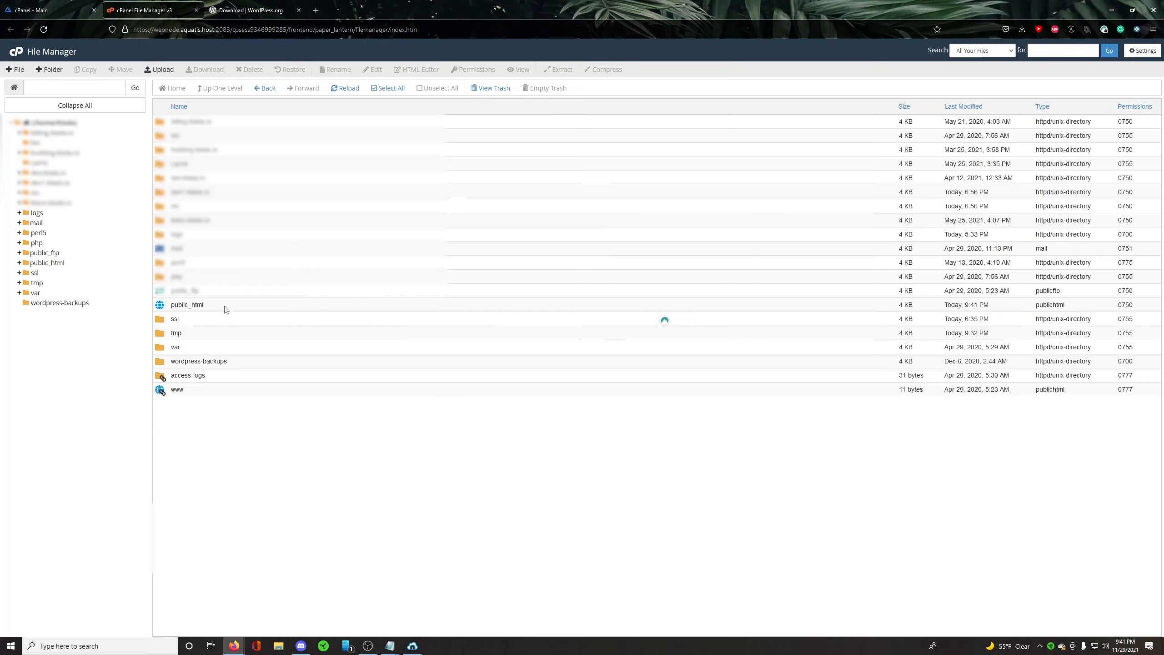
double_click(211, 309)
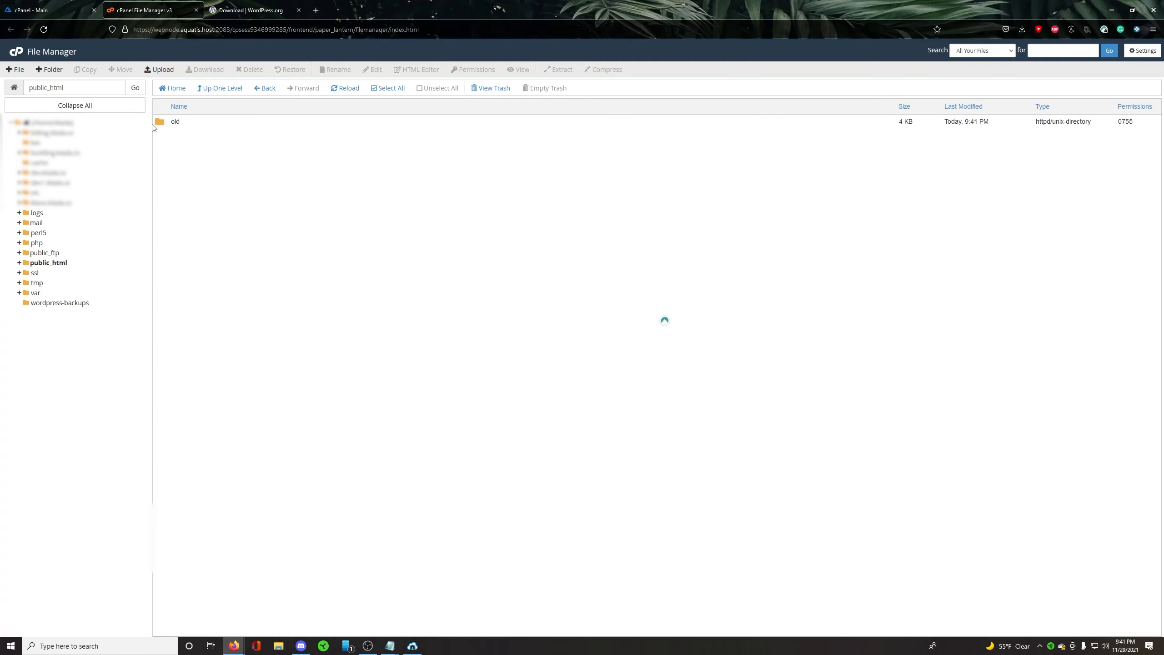
Step: Upload wordpress-5.8.2.zip from the Downloads folder to public_html and return to that folder's file list
left_click(163, 70)
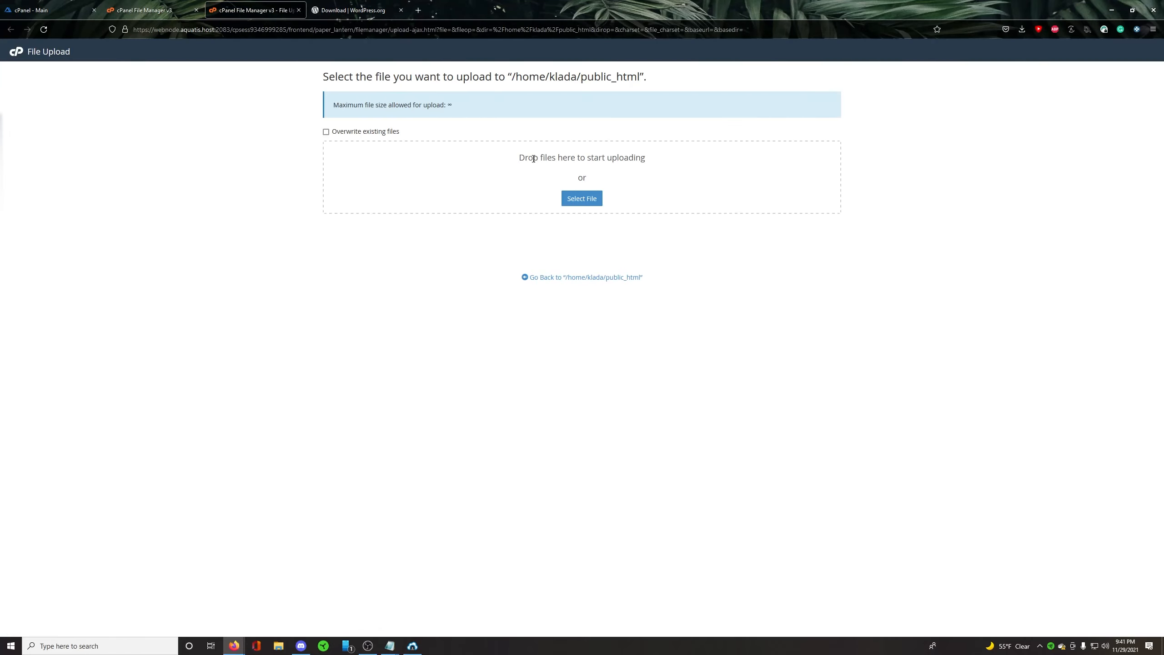
left_click_drag(519, 158, 655, 157)
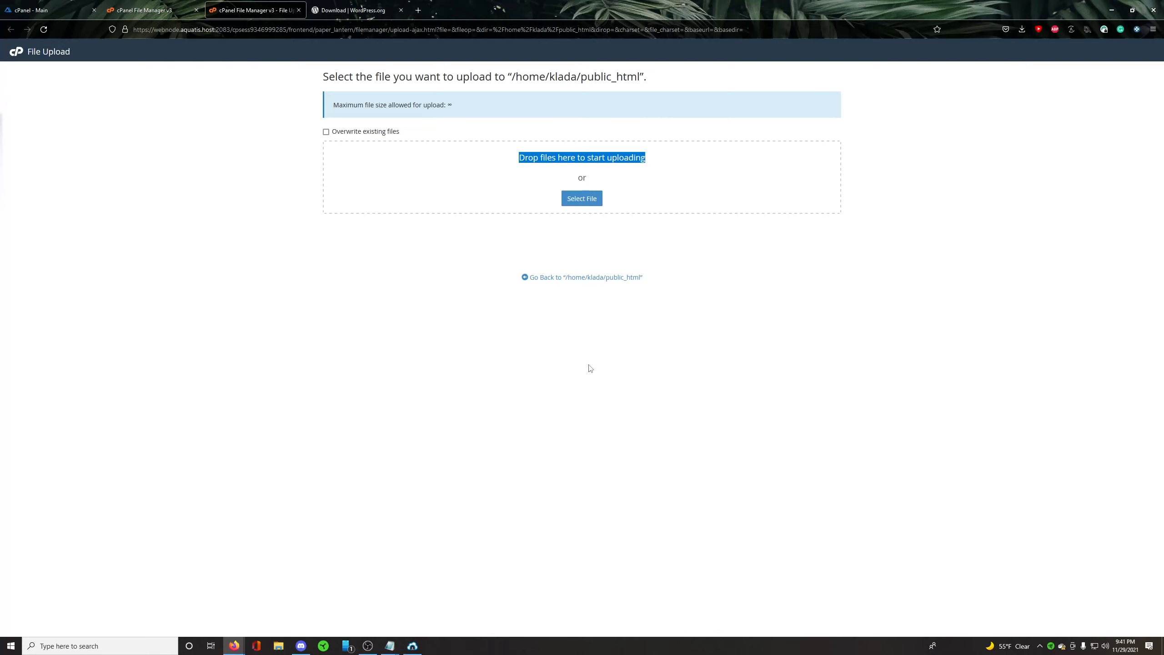
left_click(571, 200)
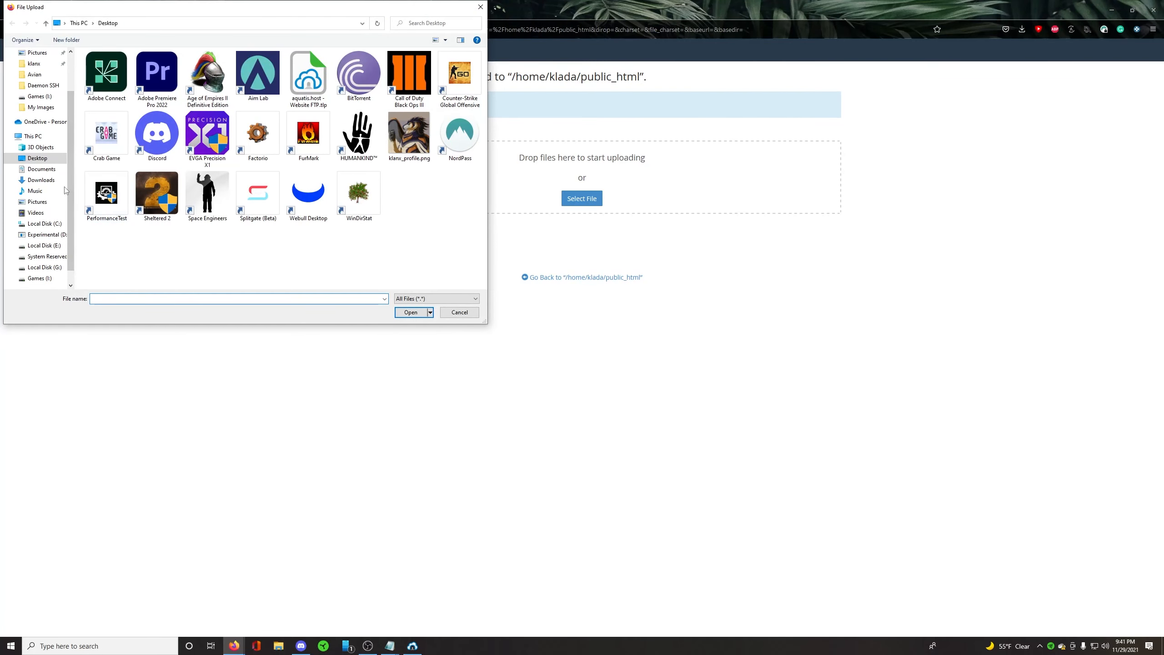
left_click(41, 180)
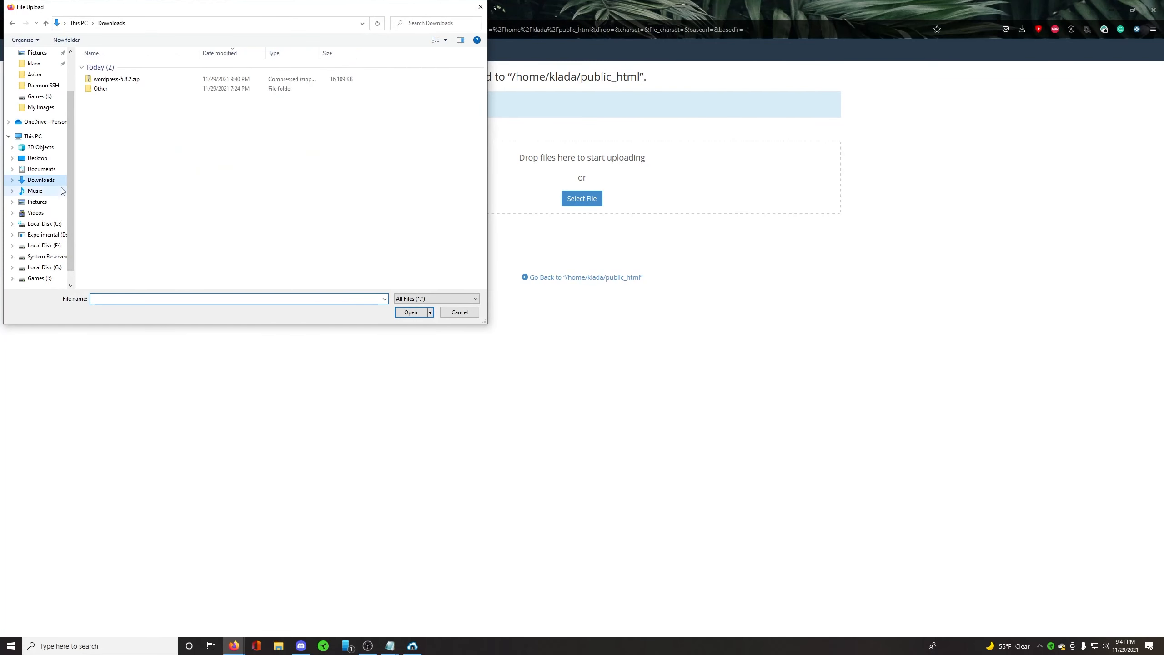
left_click(118, 80)
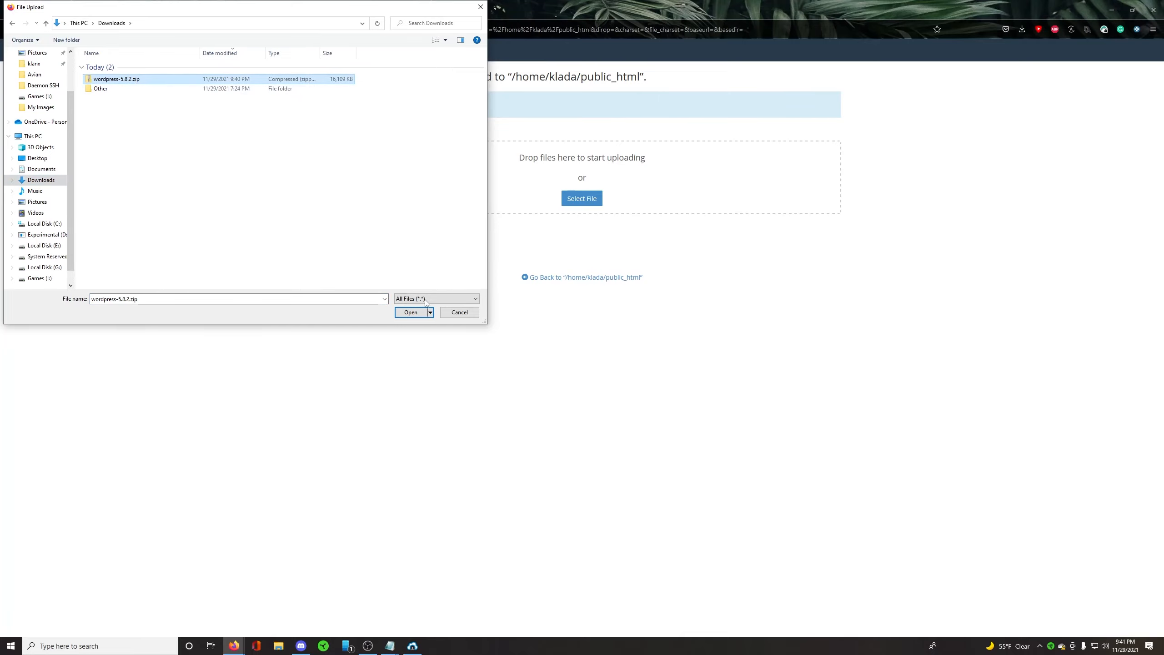
left_click(407, 311)
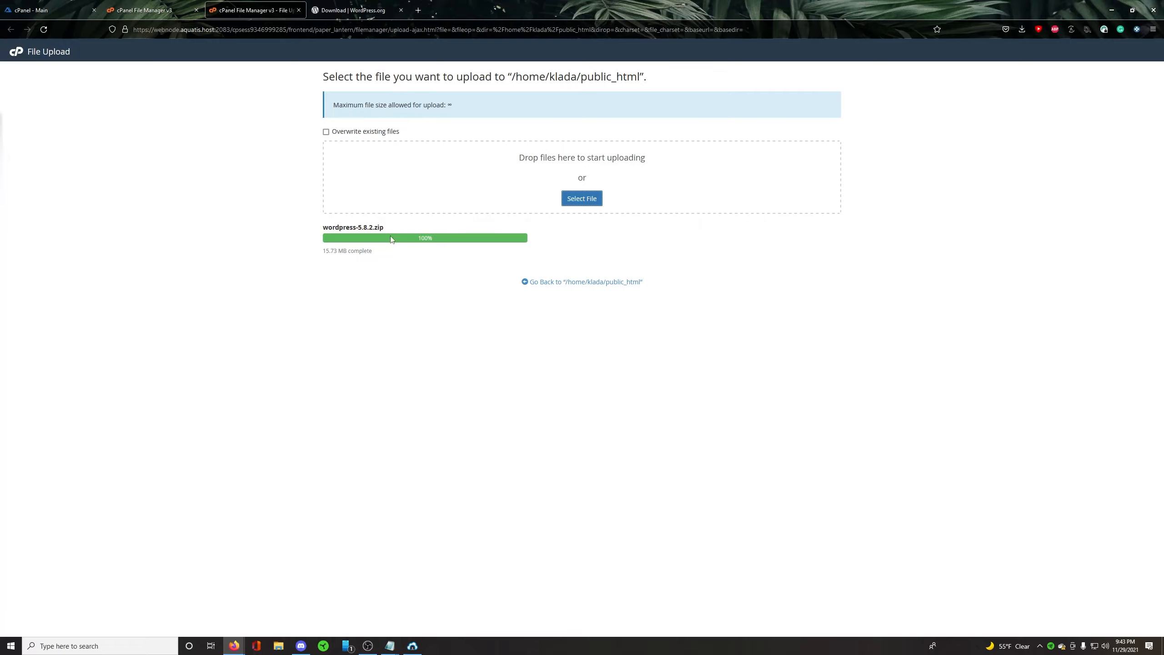
left_click_drag(408, 245, 438, 249)
left_click(439, 251)
left_click(580, 280)
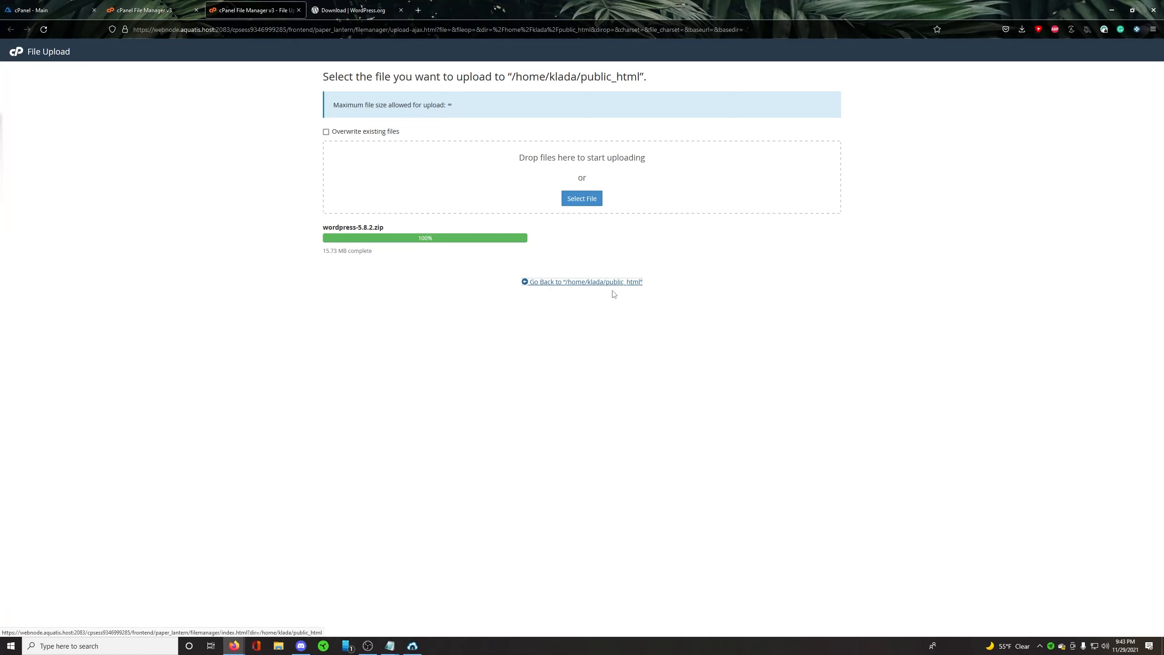
left_click(515, 261)
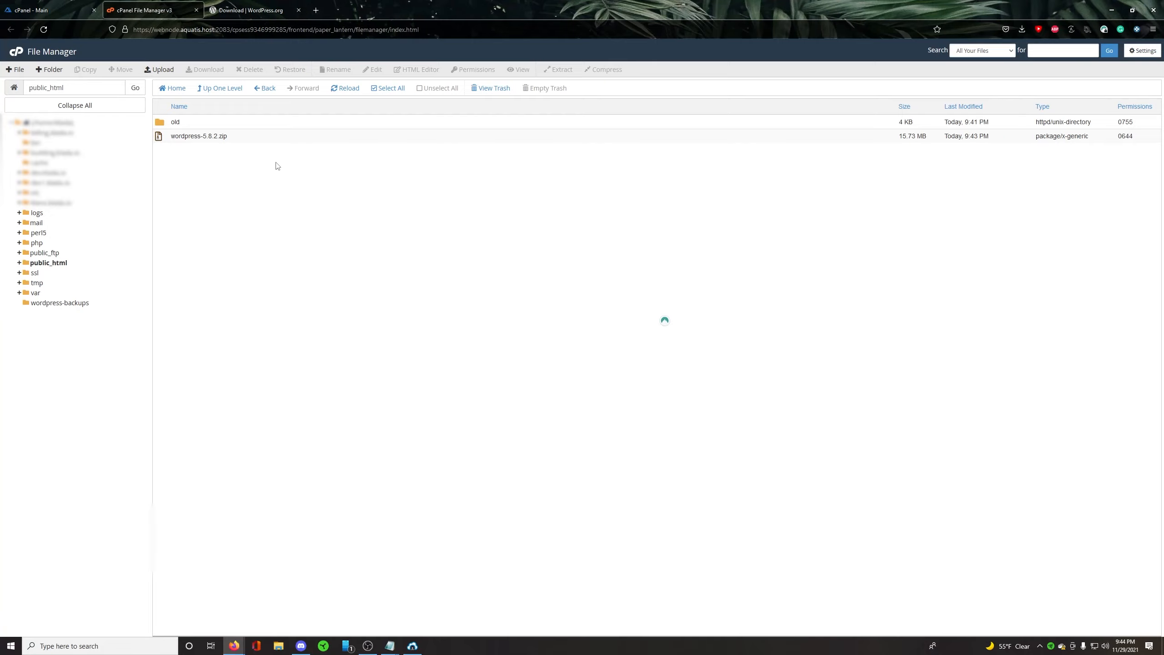
Step: Extract wordpress-5.8.2.zip into /public_html and open the extracted wordpress folder
left_click(211, 138)
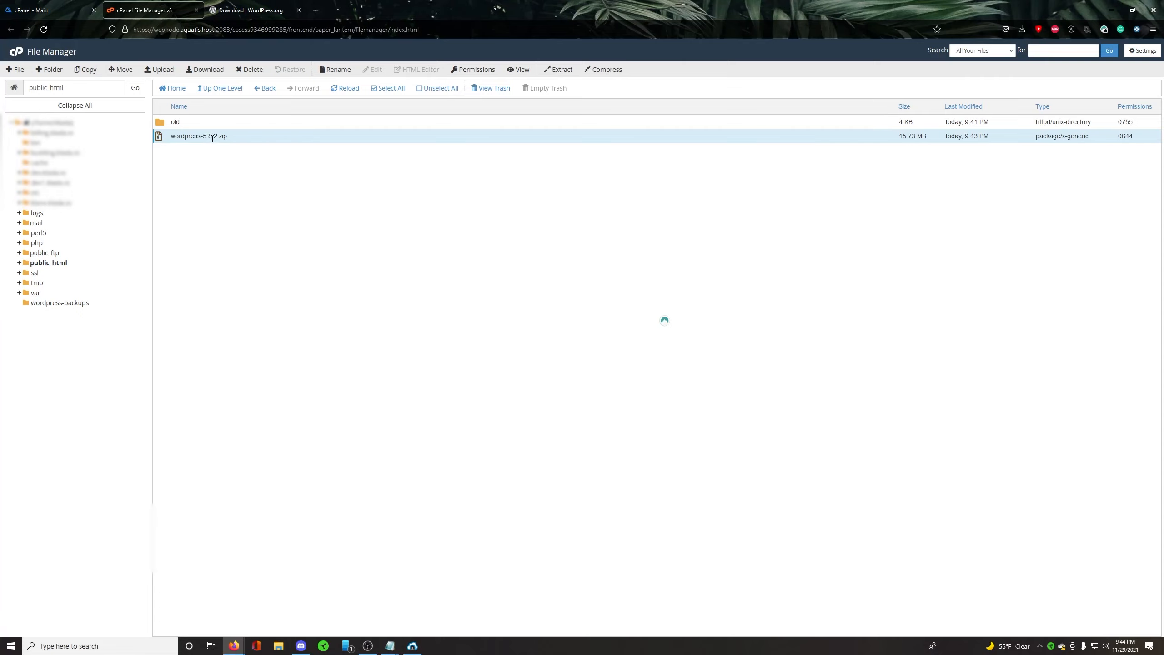
left_click(557, 70)
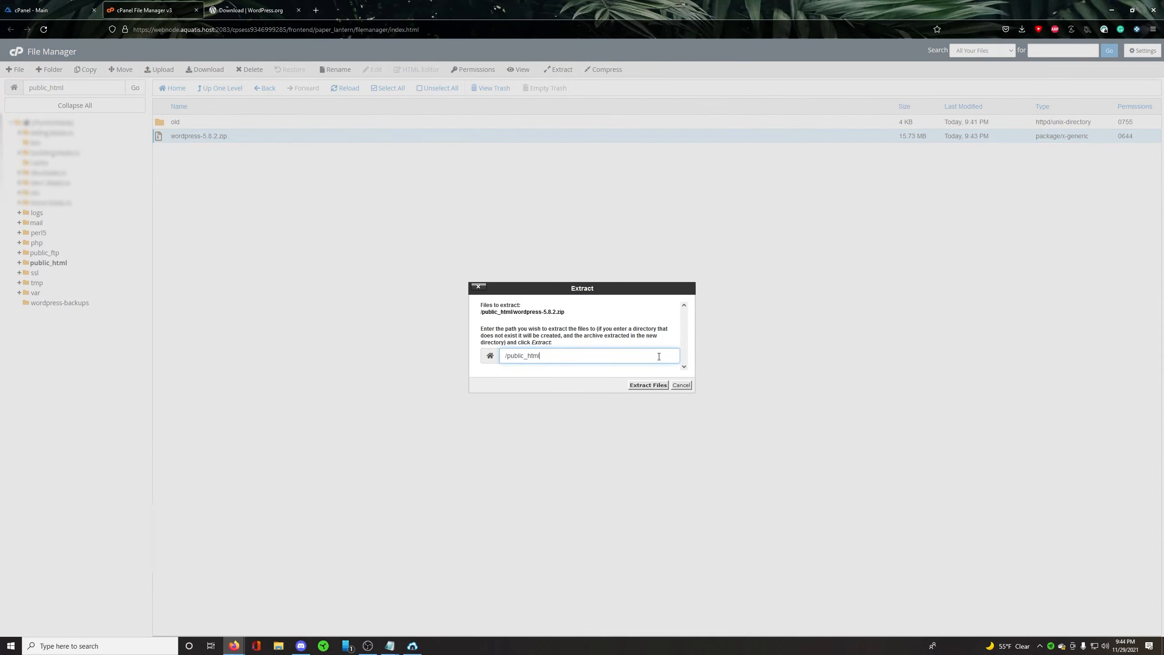
left_click(646, 388)
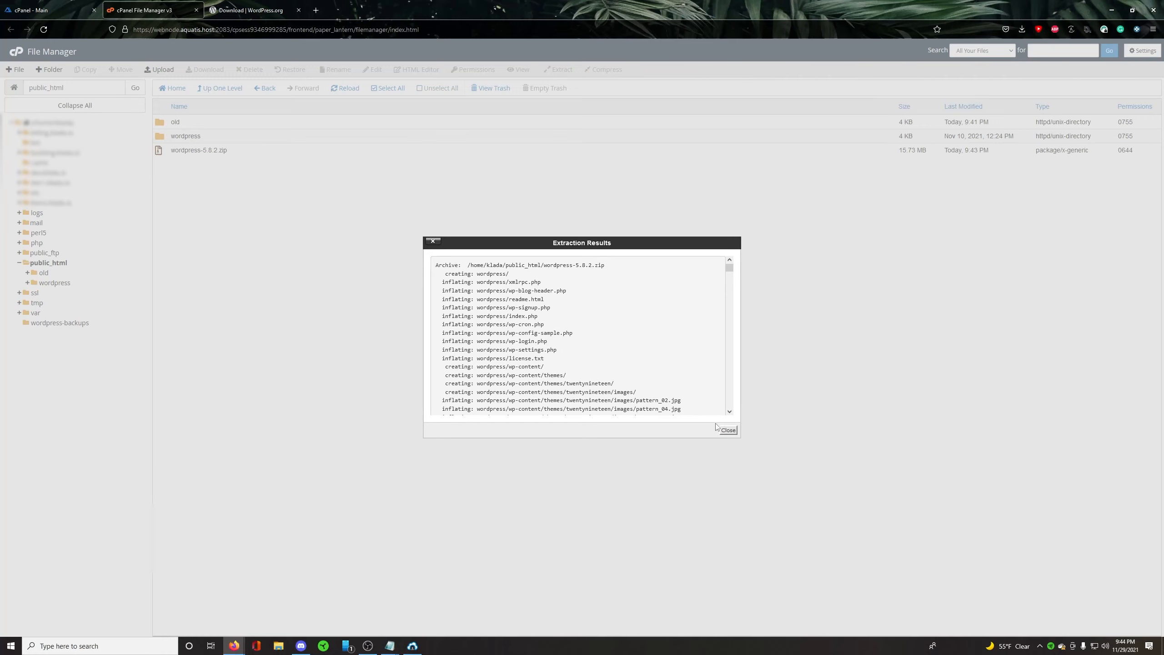
left_click(726, 431)
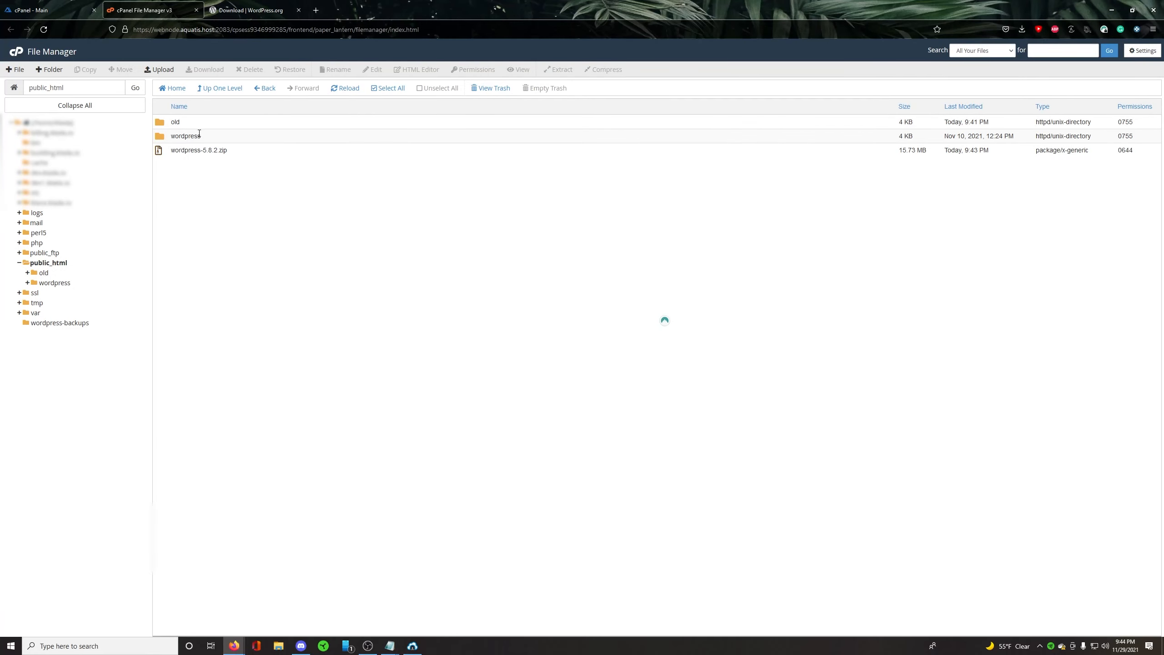
double_click(218, 138)
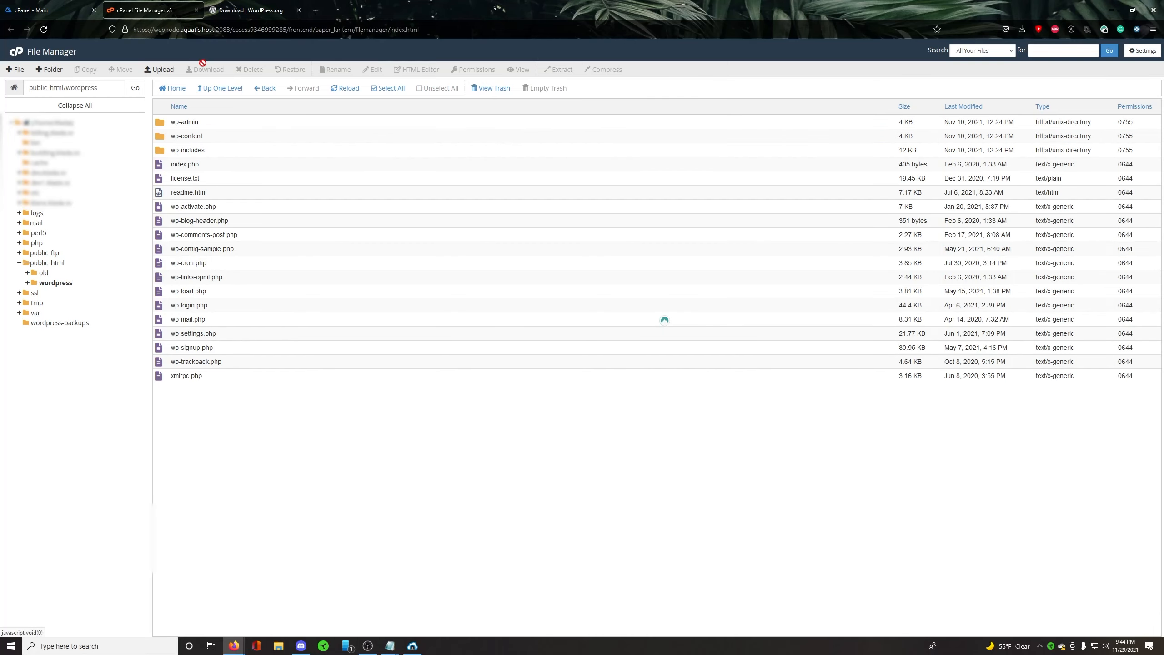
Step: Browse to klada.io and open its wordpress folder to check the subfolder path in the setup page's address
left_click(266, 13)
key("ctrl+l")
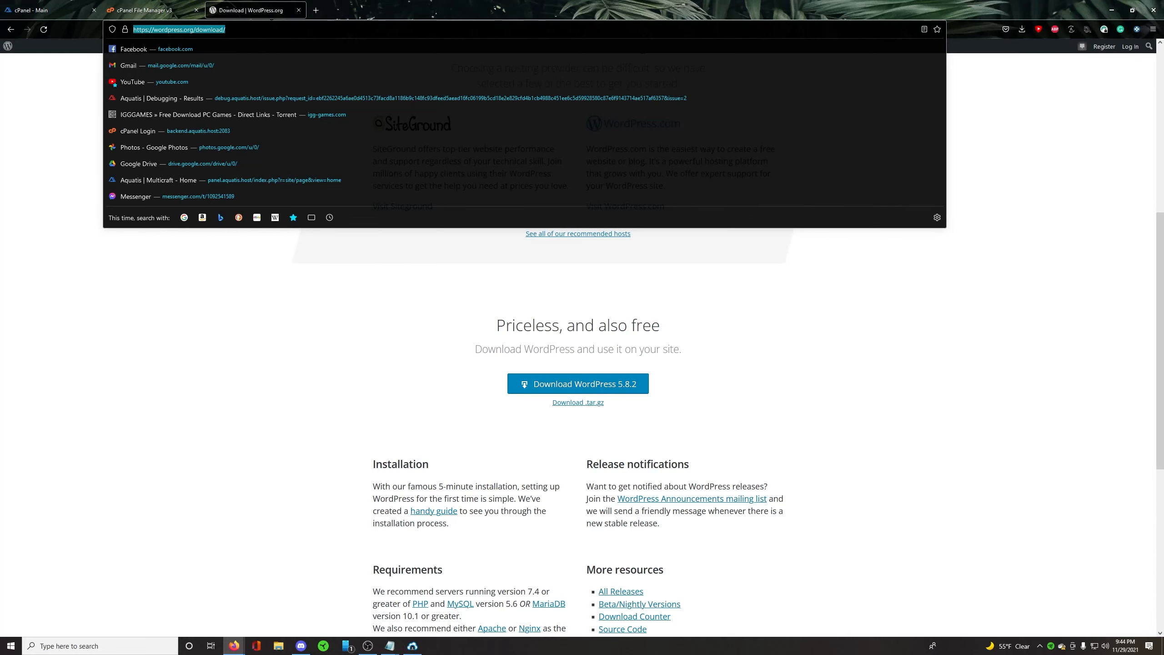
type("klada.io")
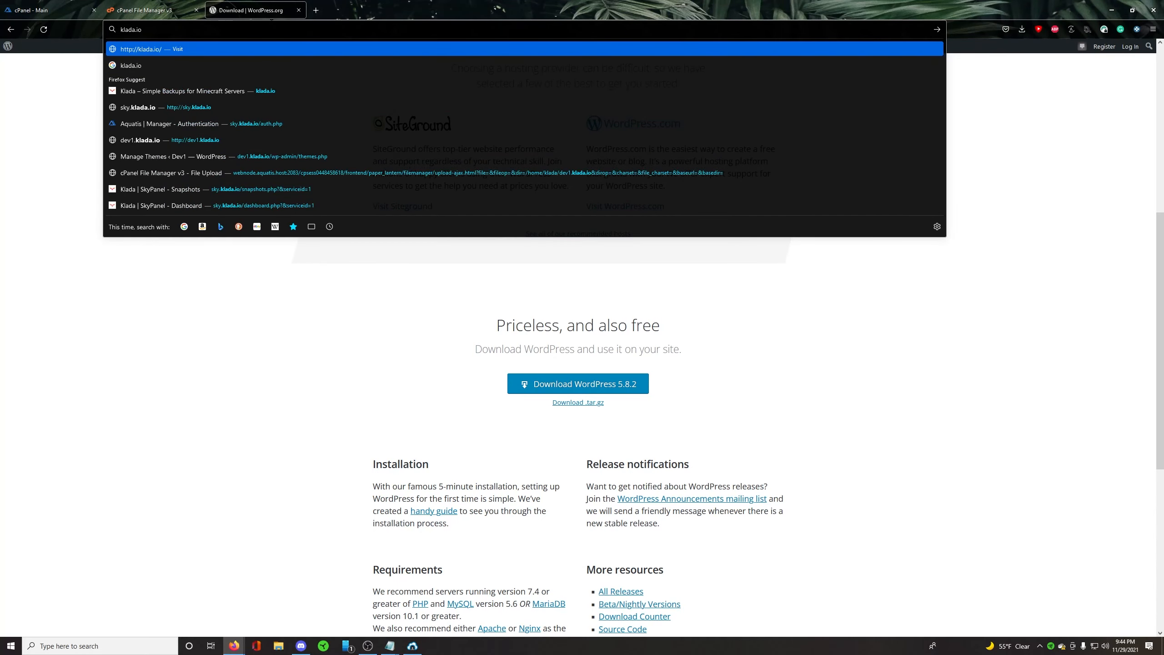
key("Return")
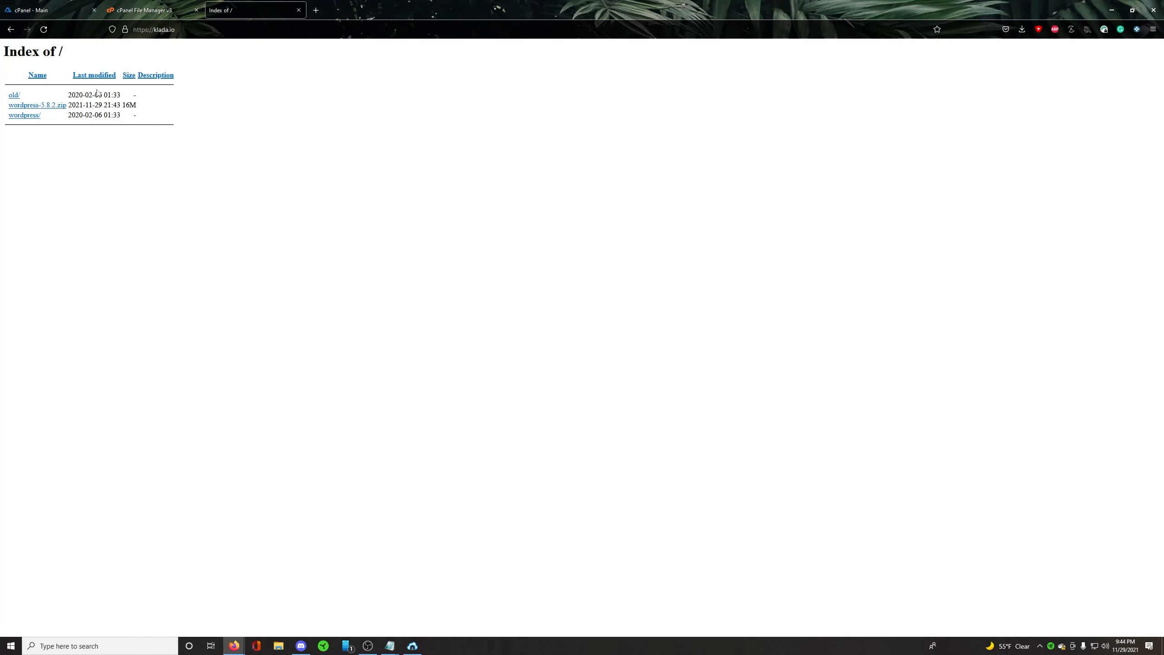
left_click(25, 115)
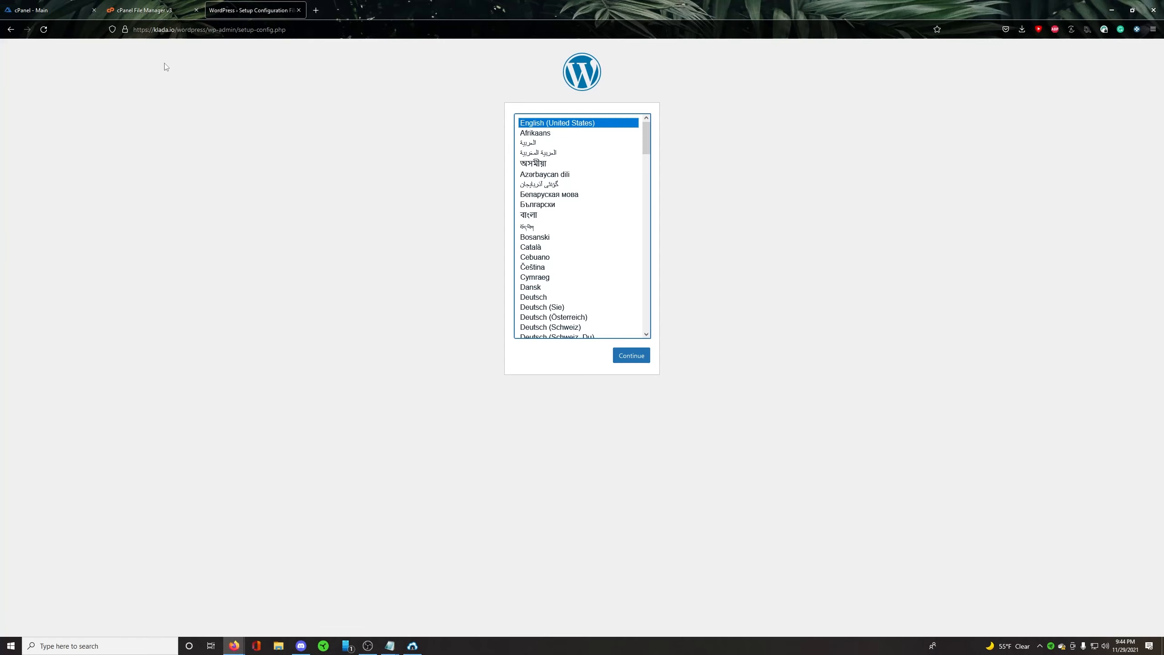
left_click_drag(176, 30, 203, 30)
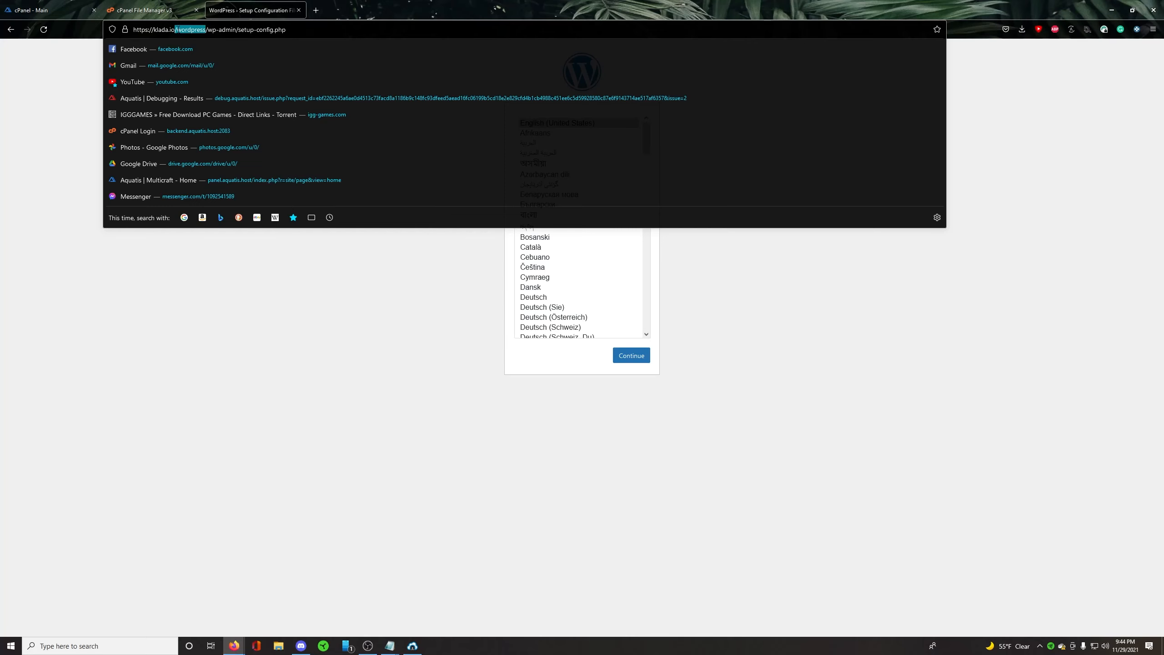
Step: Move all files and folders from public_html/wordpress up into public_html in File Manager
left_click(184, 5)
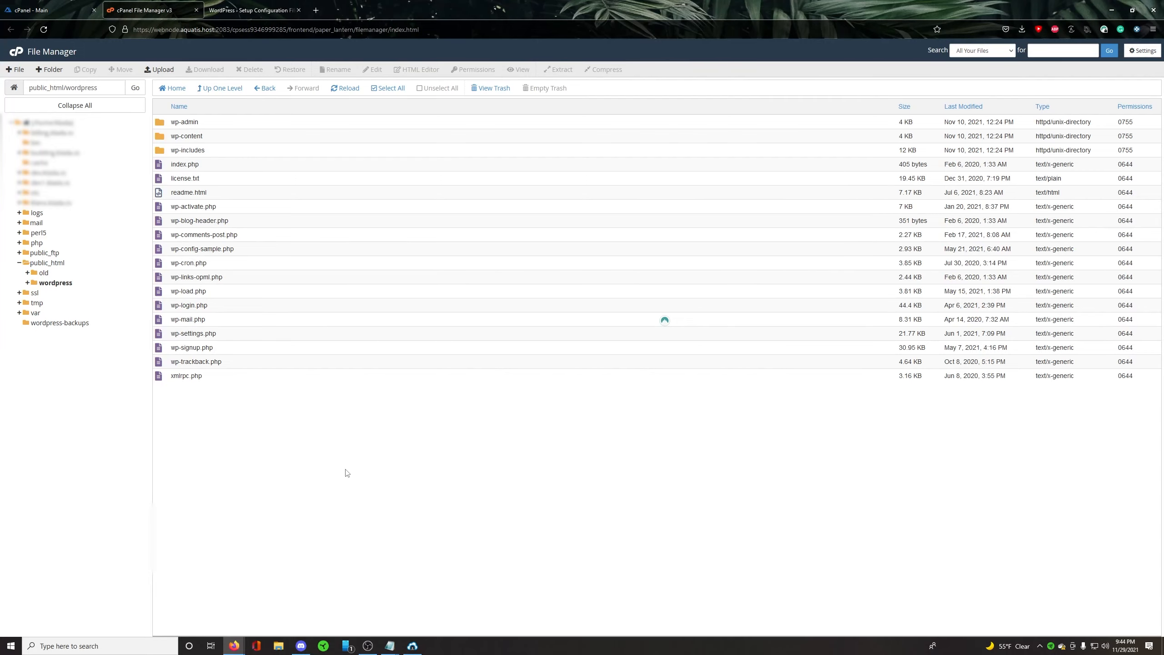
left_click(222, 88)
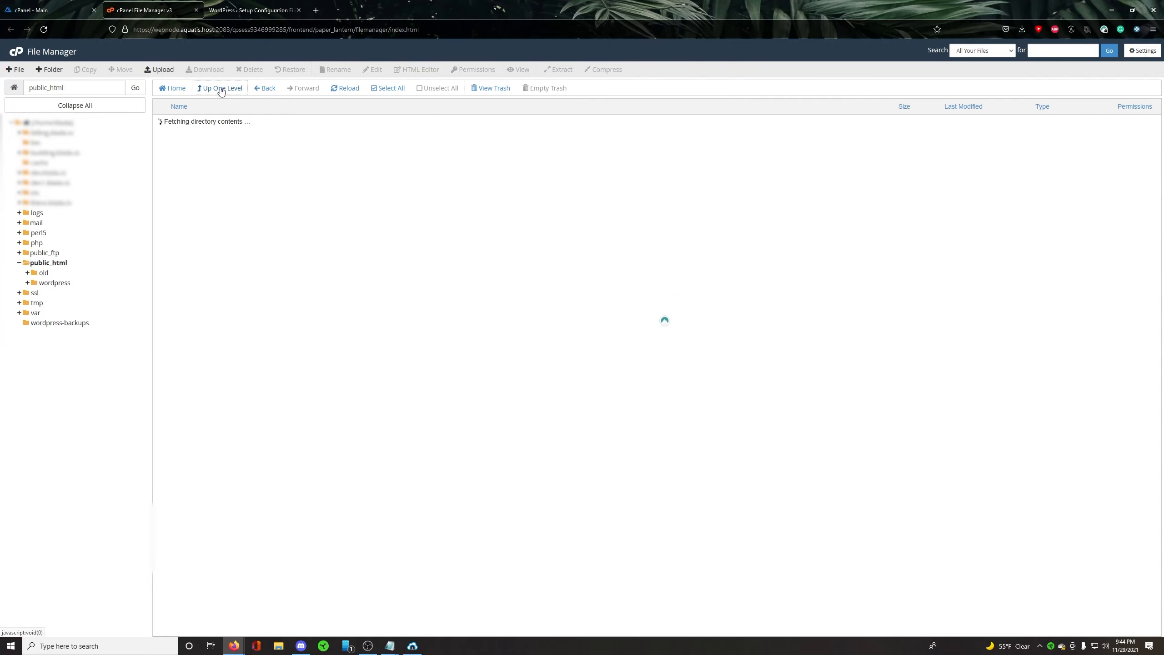
double_click(218, 137)
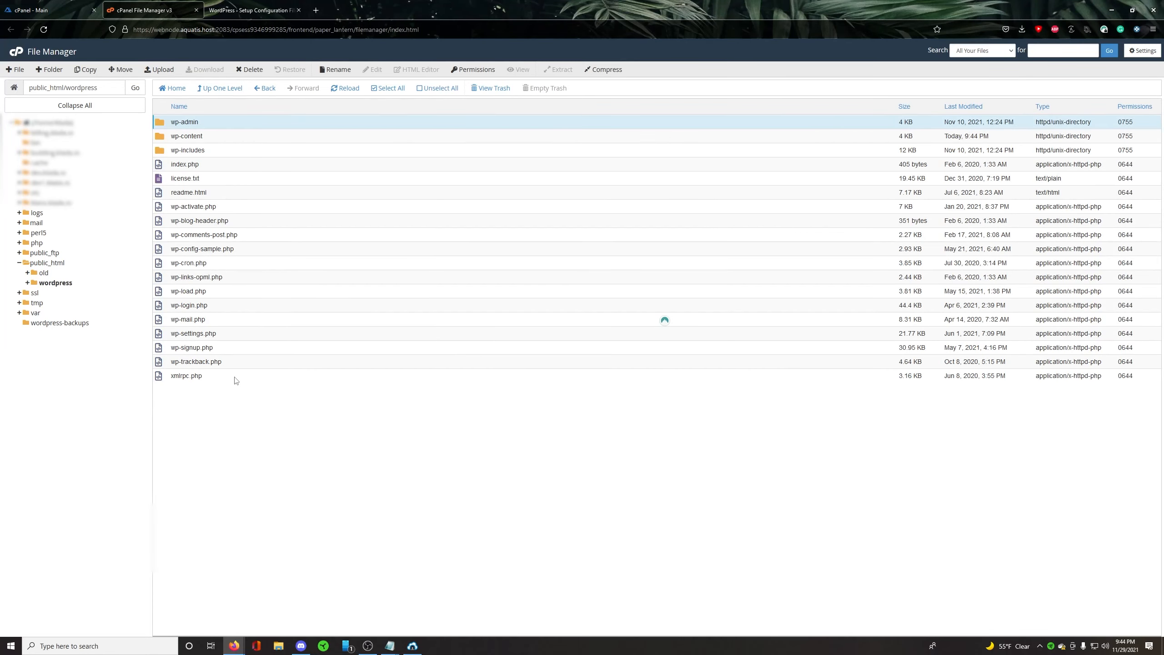
key("ctrl+a")
left_click(253, 122)
left_click(214, 377, "shift")
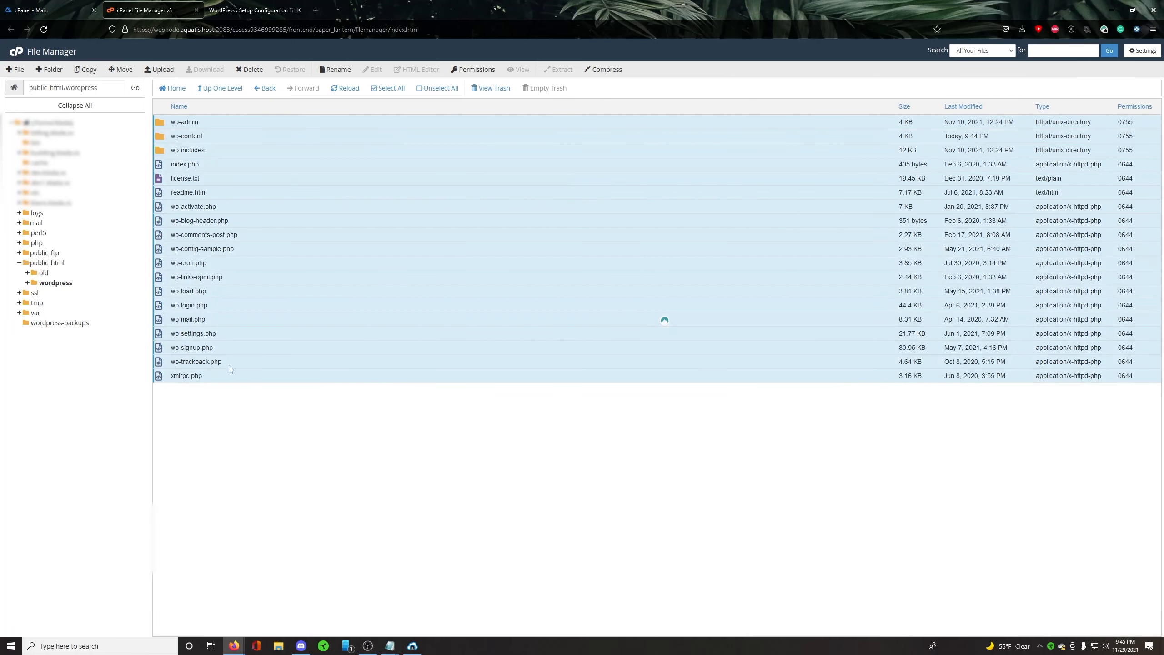
left_click_drag(244, 246, 42, 270)
Step: Load the WordPress setup page from the klada.io root, with the wordpress subfolder removed from the address
left_click(277, 3)
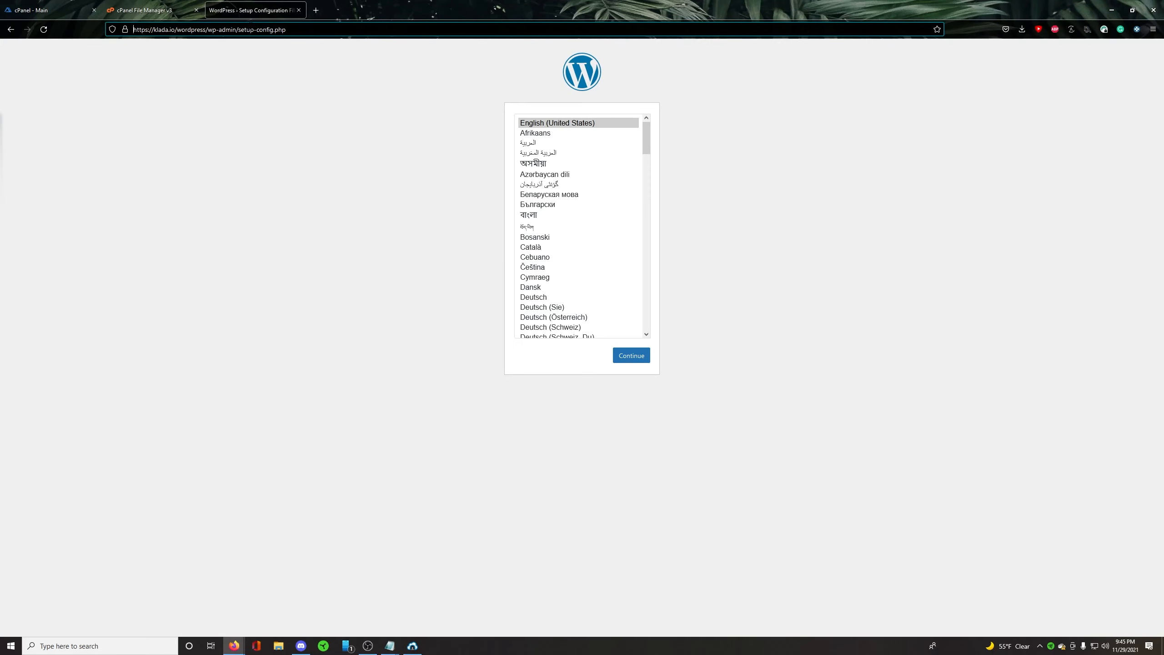
left_click_drag(286, 29, 206, 29)
left_click(215, 30)
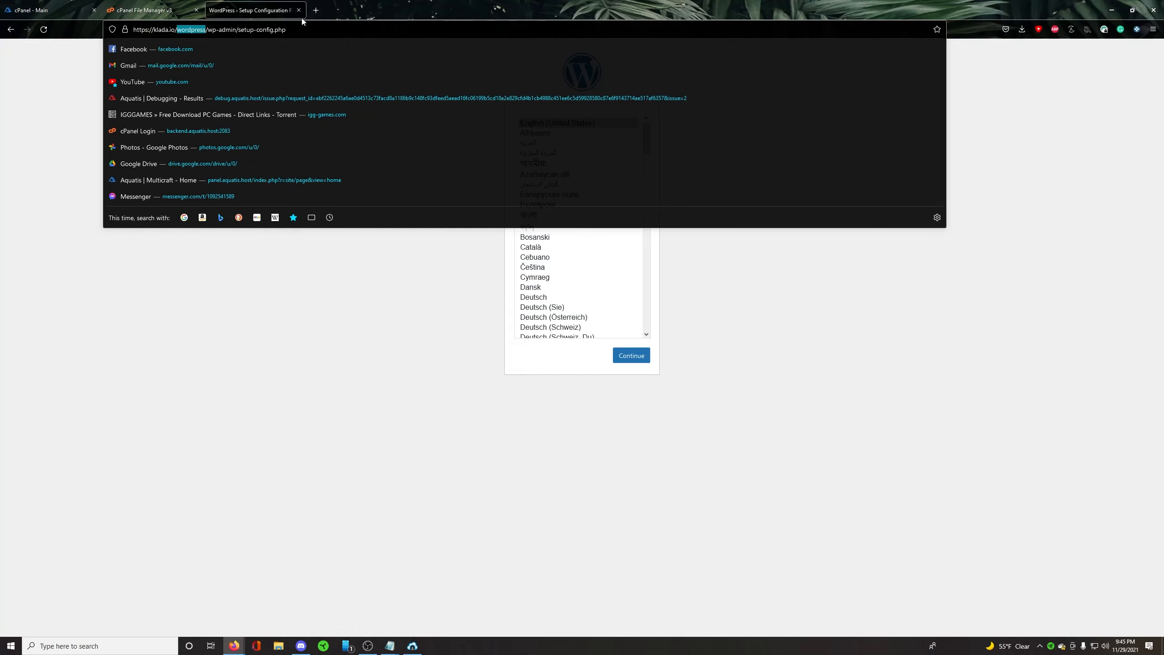
left_click_drag(286, 29, 176, 30)
key("BackSpace")
left_click(218, 52)
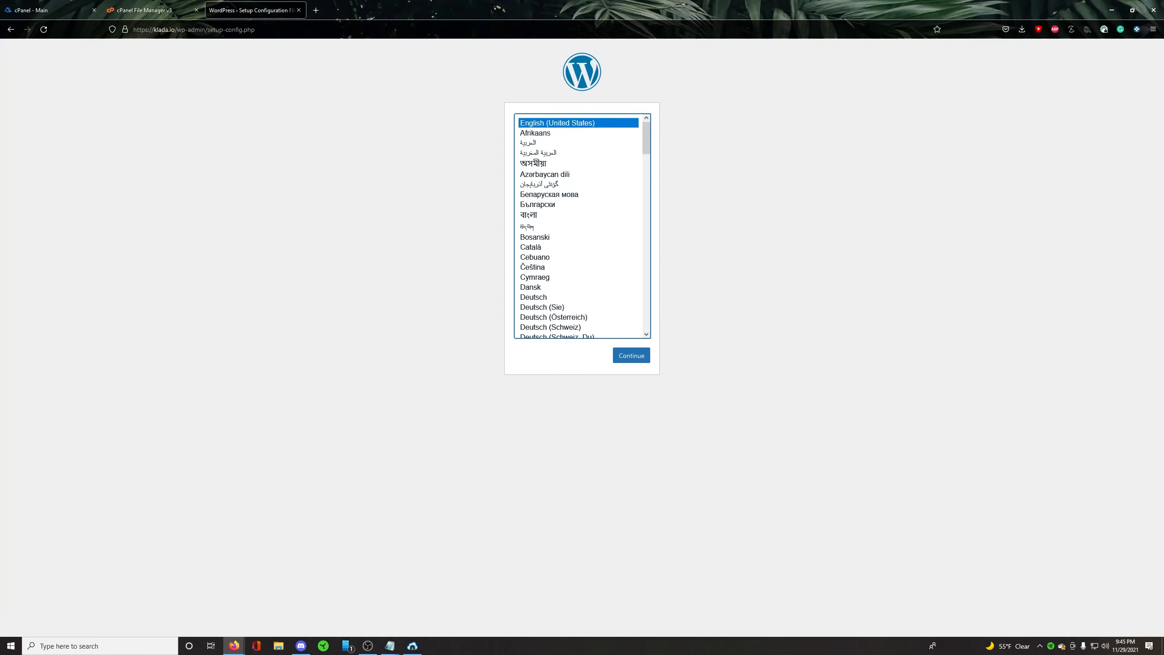
left_click_drag(177, 30, 214, 29)
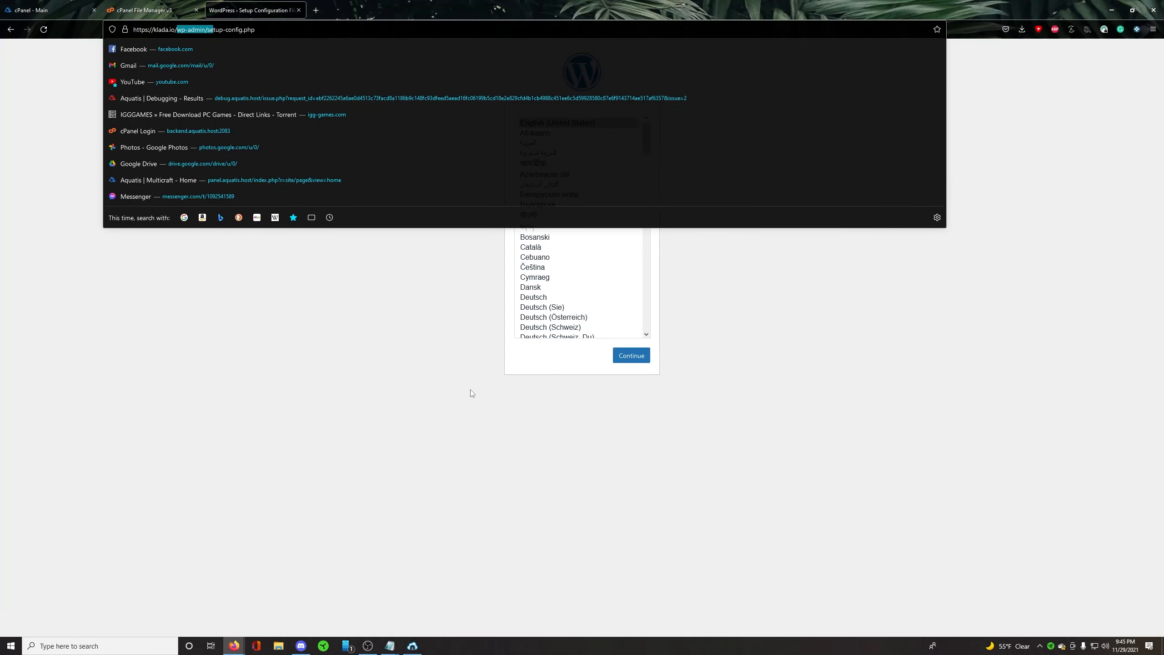
left_click(471, 393)
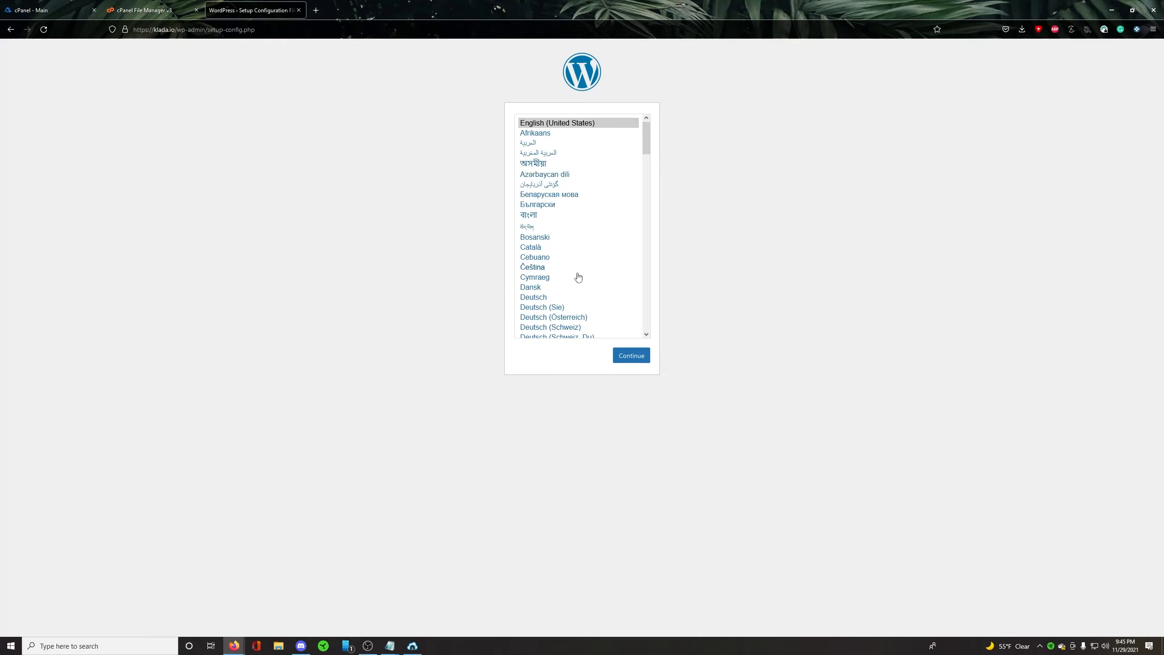
Step: Continue the setup in English (United States), review the required database items and proceed to the database connection form
left_click(637, 359)
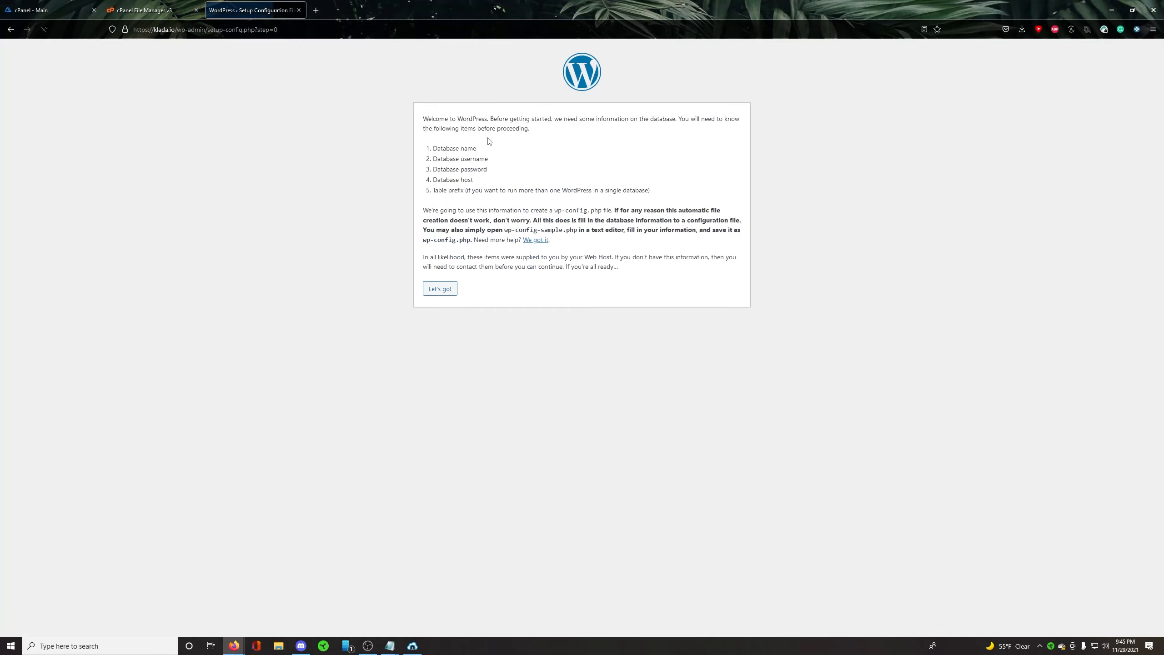
left_click_drag(443, 148, 476, 149)
left_click_drag(447, 159, 487, 170)
left_click_drag(450, 179, 468, 180)
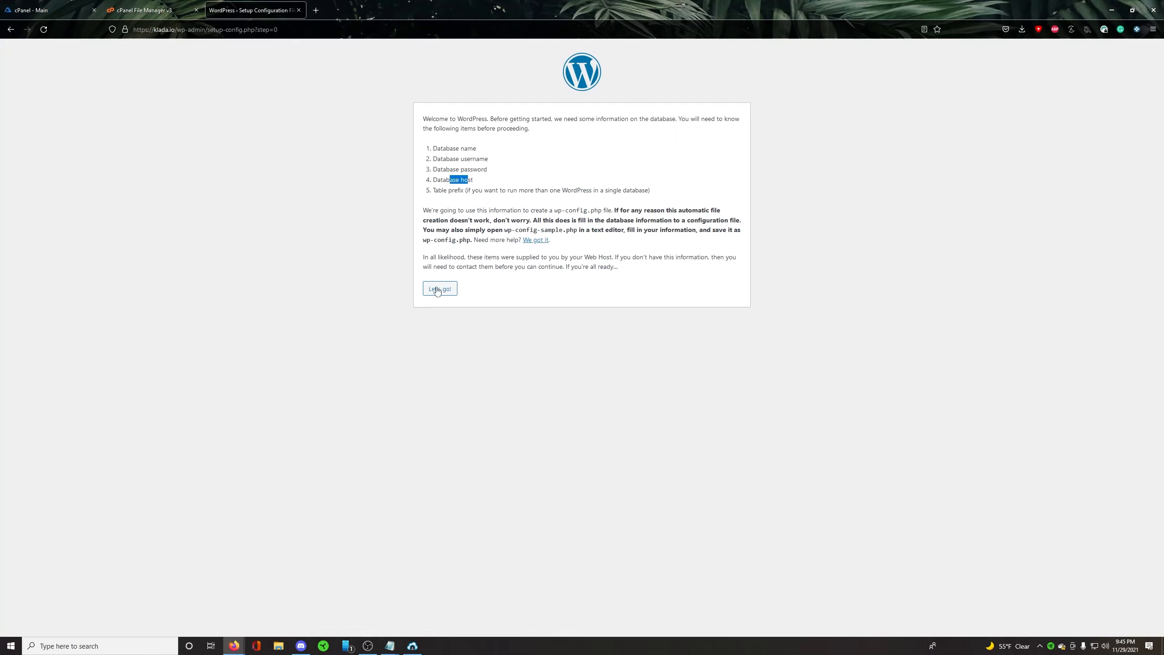
left_click(452, 291)
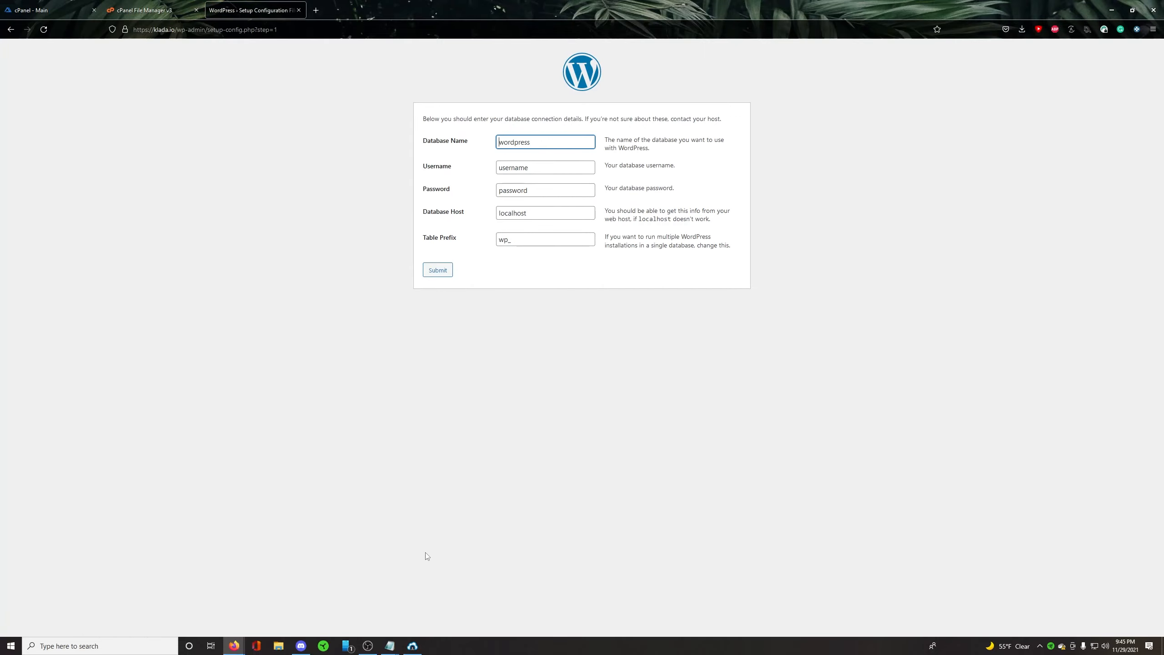
Step: Copy the database username from the Notepad notes and enter klada_wpuser as the Username in the setup form
mouse_move(389, 646)
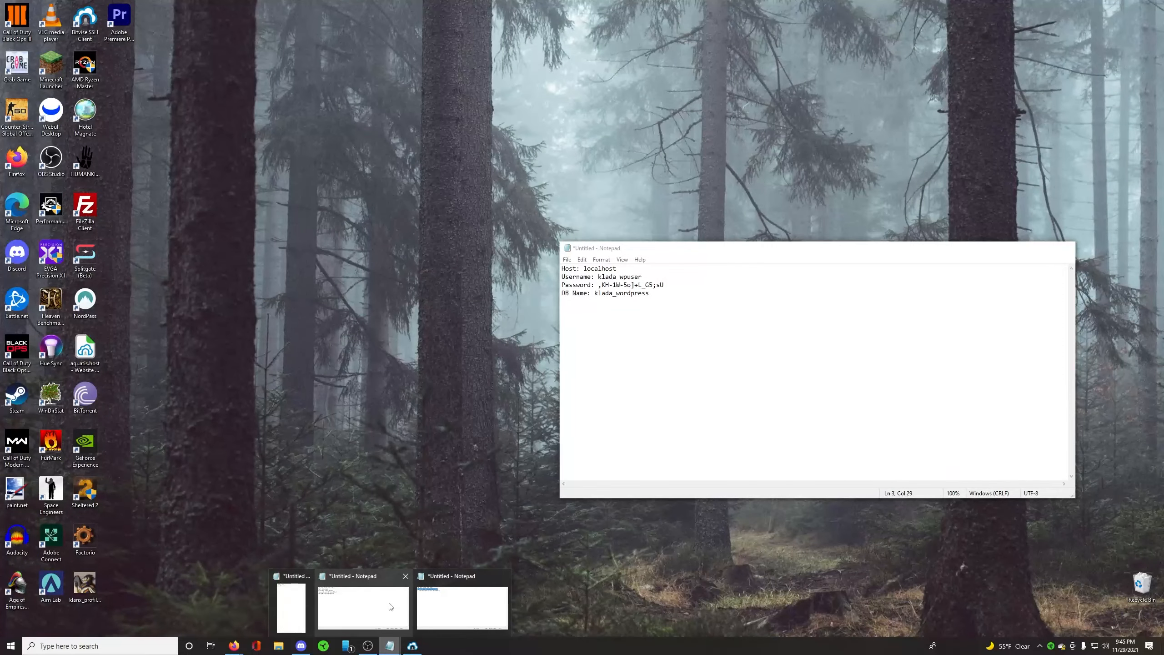
left_click(391, 606)
left_click_drag(661, 250, 679, 176)
key("ctrl+c")
double_click(572, 171)
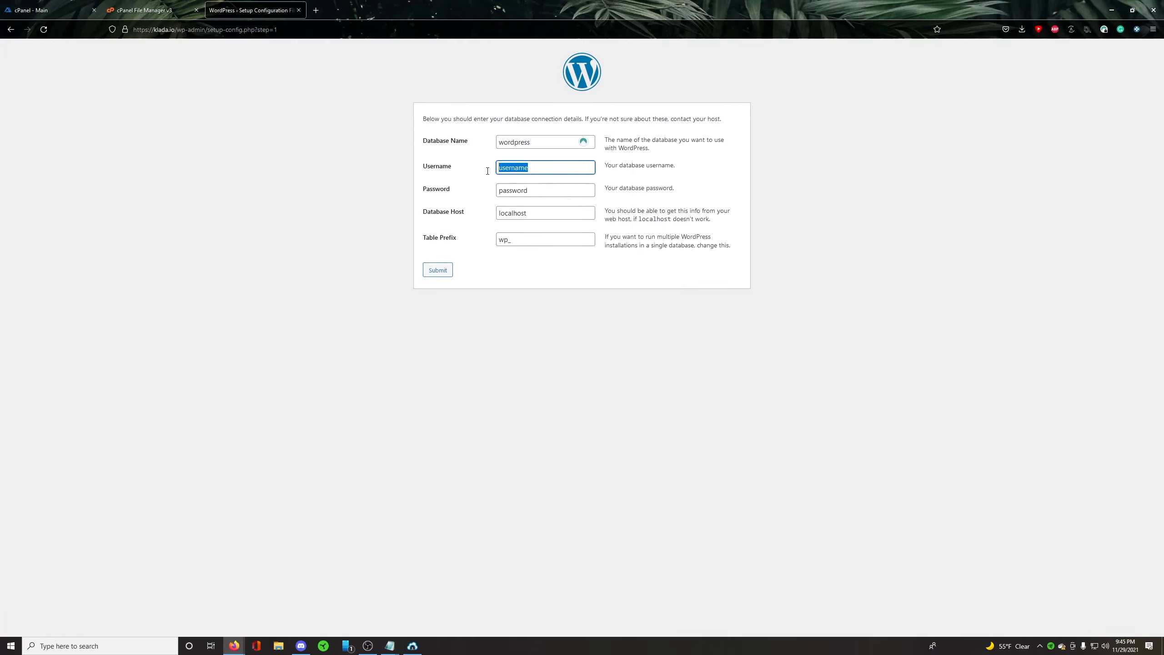
key("ctrl+v")
Step: Copy the database password from the Notepad notes into the setup form's Password field
mouse_move(390, 644)
left_click(396, 616)
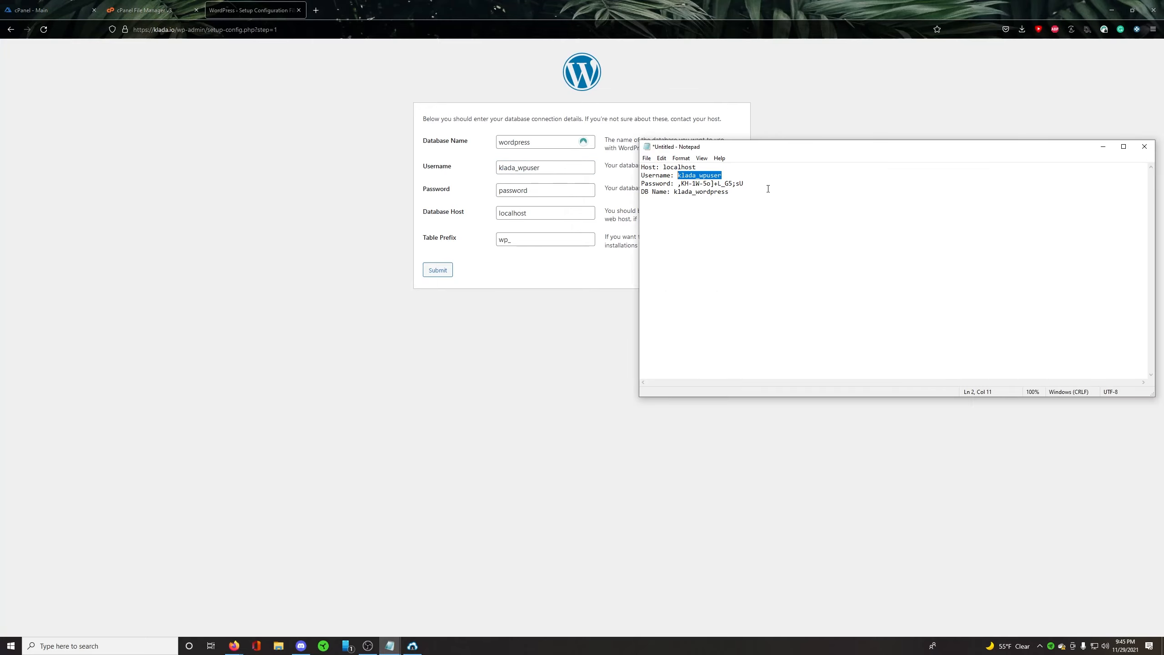
left_click_drag(758, 182, 678, 185)
key("ctrl+c")
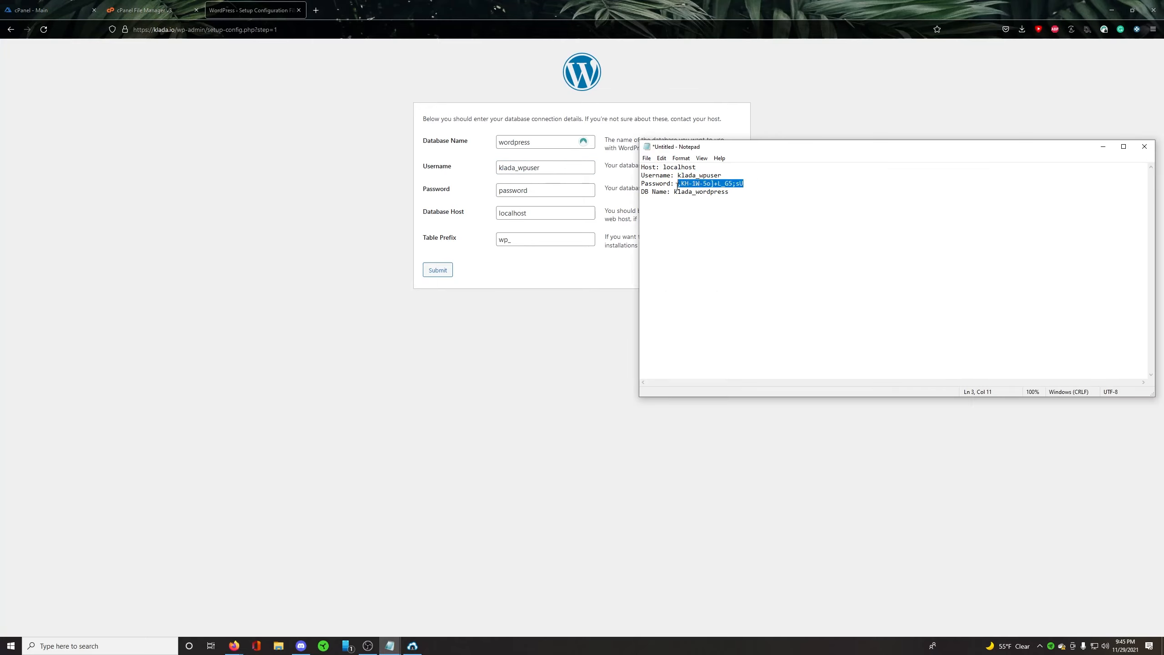
double_click(563, 196)
key("ctrl+v")
Step: Copy the database name from the Notepad notes and enter klada_wordpress as the Database Name
mouse_move(390, 645)
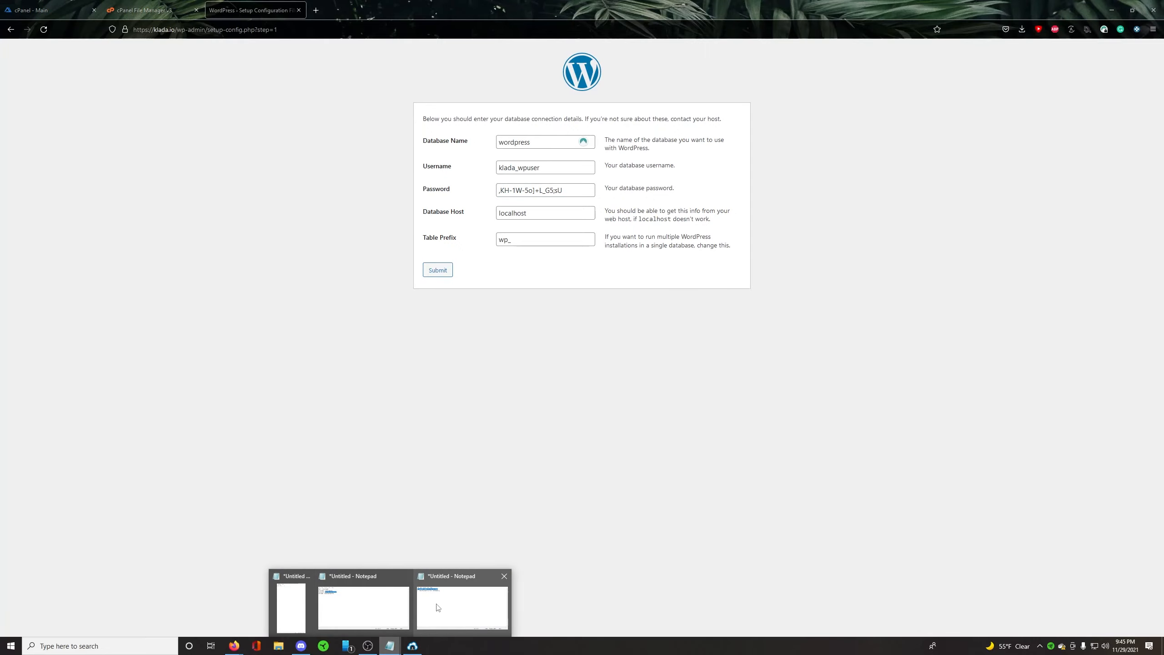
left_click(438, 607)
left_click_drag(740, 198, 674, 197)
key("ctrl+c")
left_click(552, 212)
left_click_drag(558, 143, 426, 141)
key("ctrl+v")
left_click(348, 159)
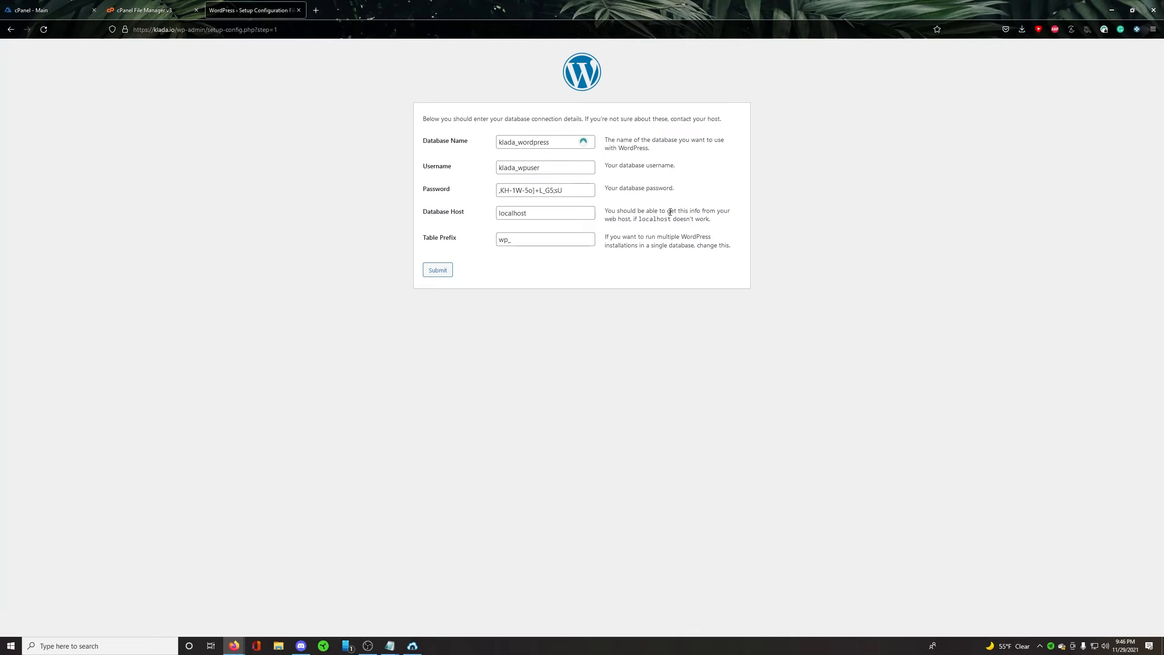
Step: Submit the database details with host localhost and table prefix wp_, then run the installation and go to the Site Title field
left_click_drag(610, 218, 643, 220)
left_click(650, 223)
left_click_drag(434, 237, 475, 225)
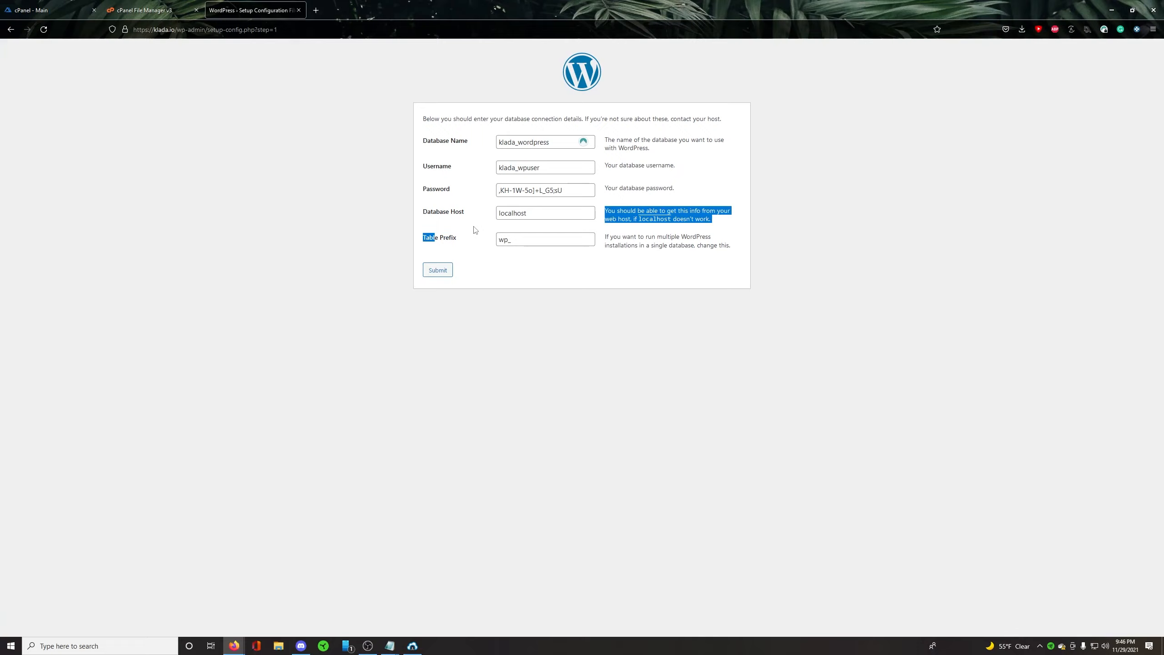
left_click(578, 242)
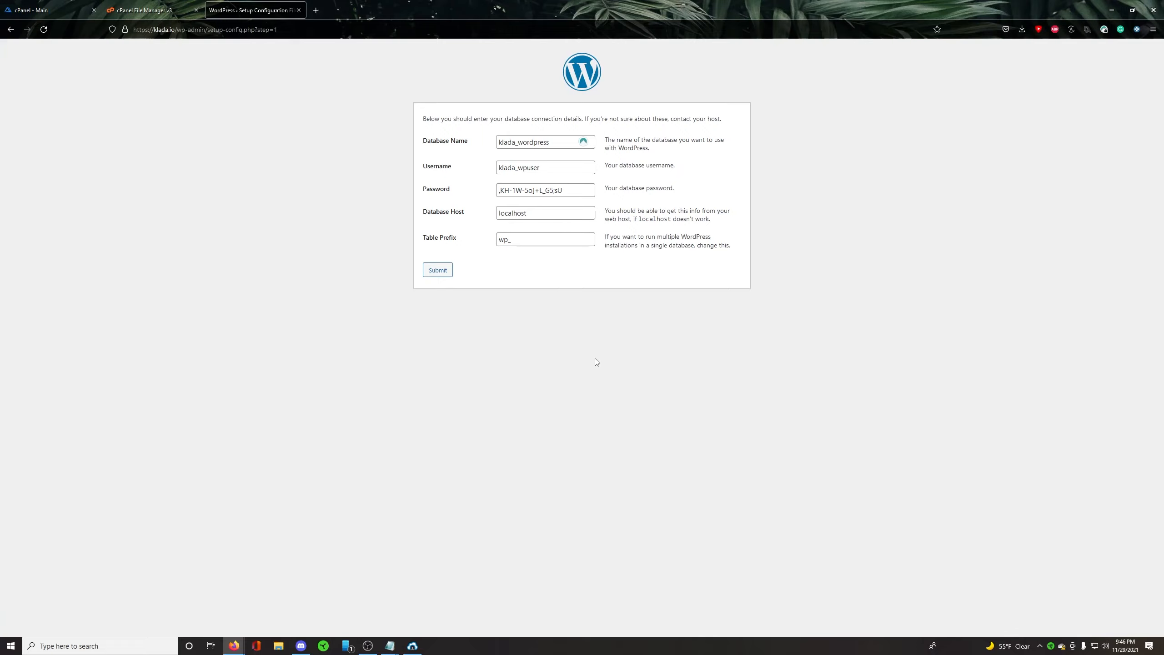
left_click(438, 270)
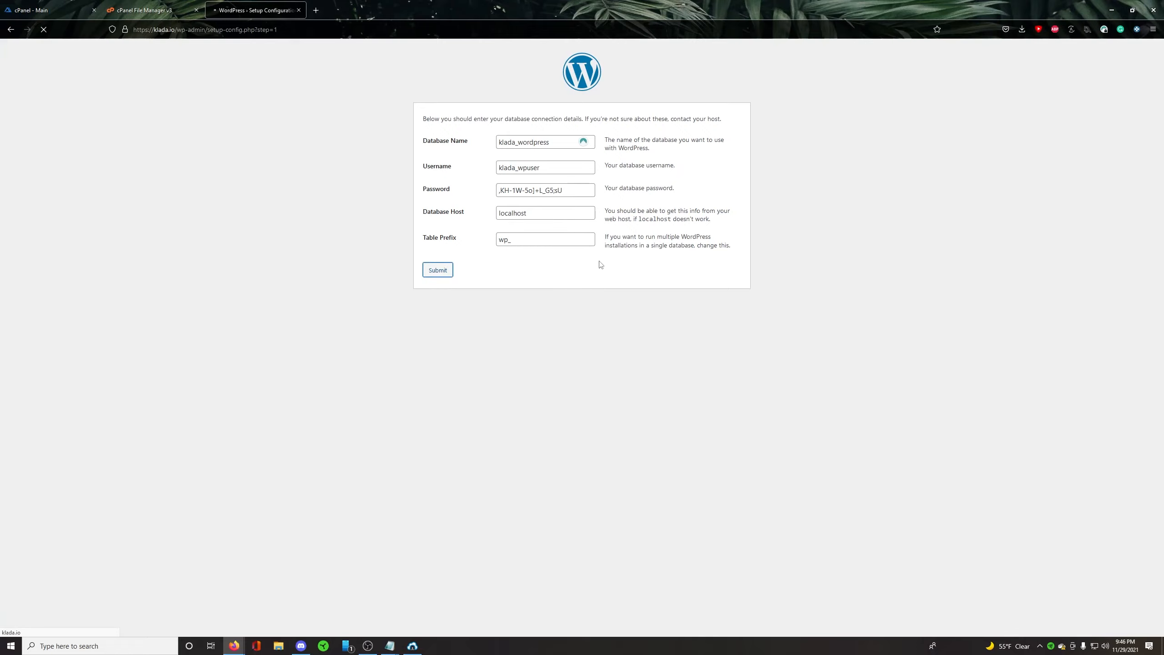
left_click(465, 149)
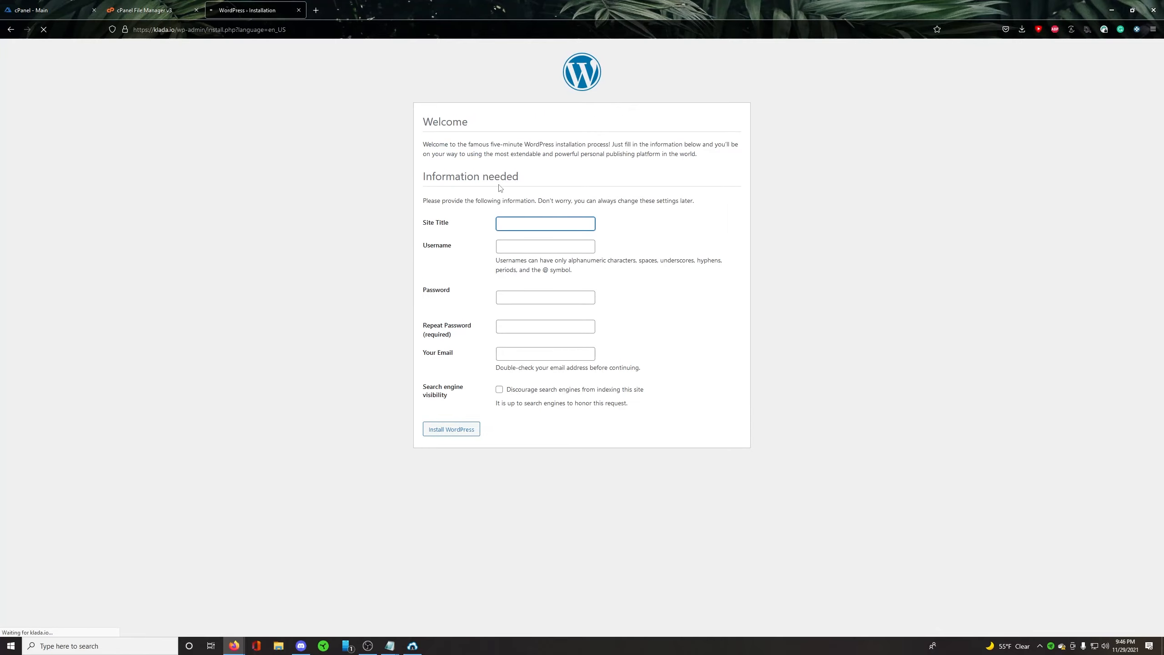
left_click(535, 228)
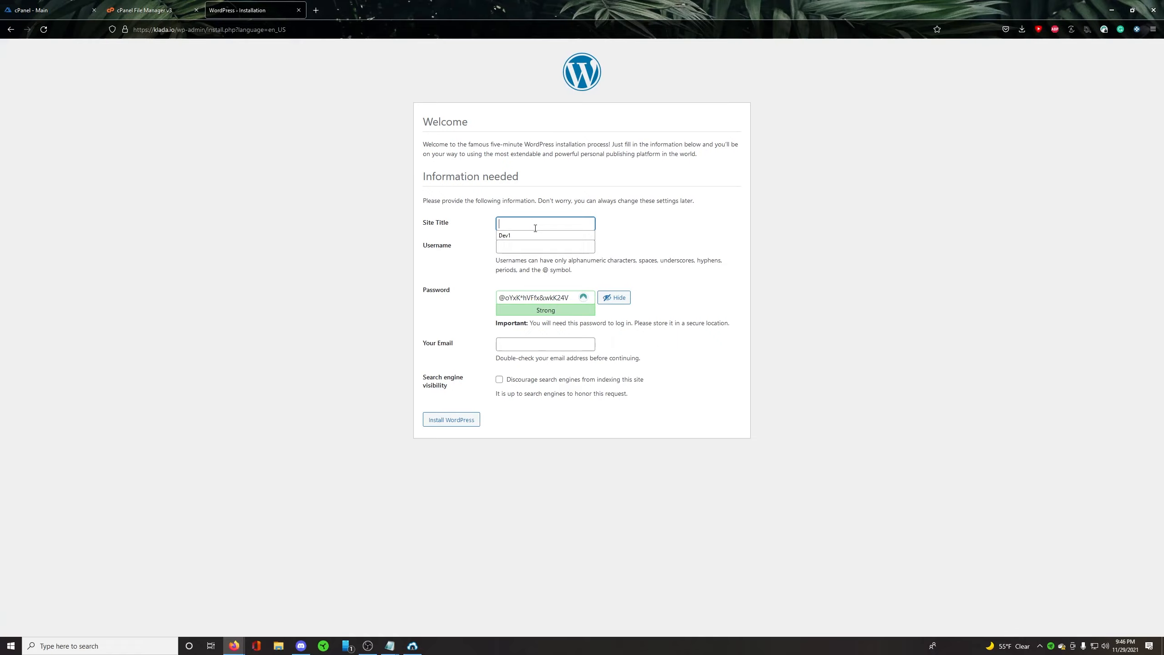